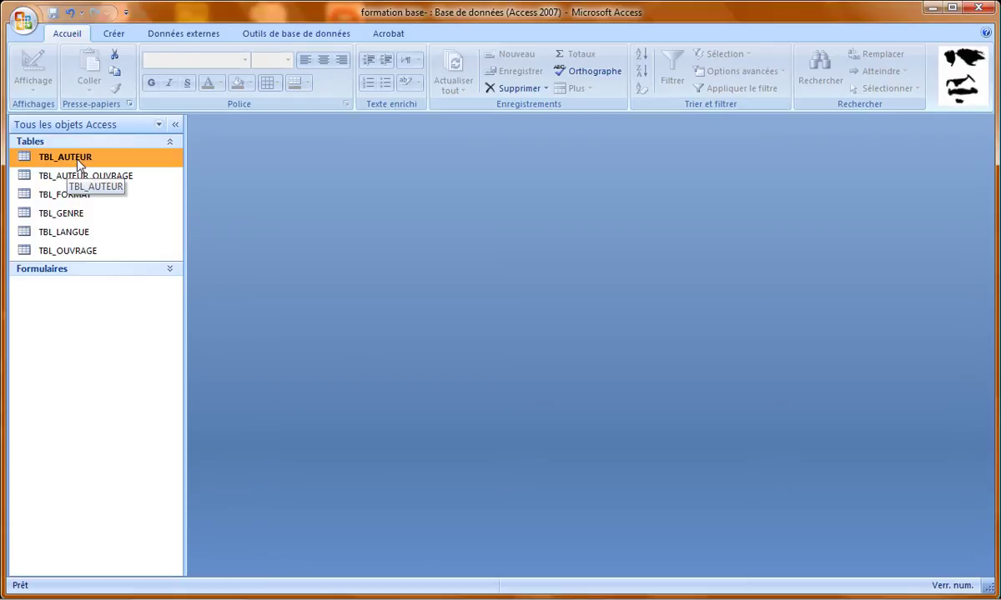
# - Create a report from the TBL_AUTEUR table and select its "Référence de l'auteur" column heading
pyautogui.click(116, 35)
pyautogui.click(572, 74)
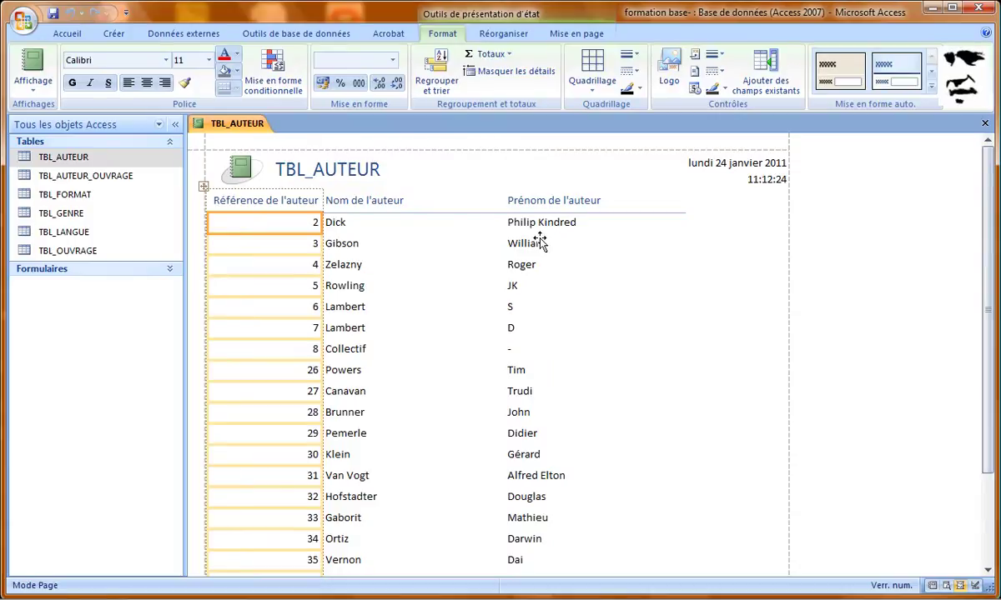
pyautogui.click(305, 203)
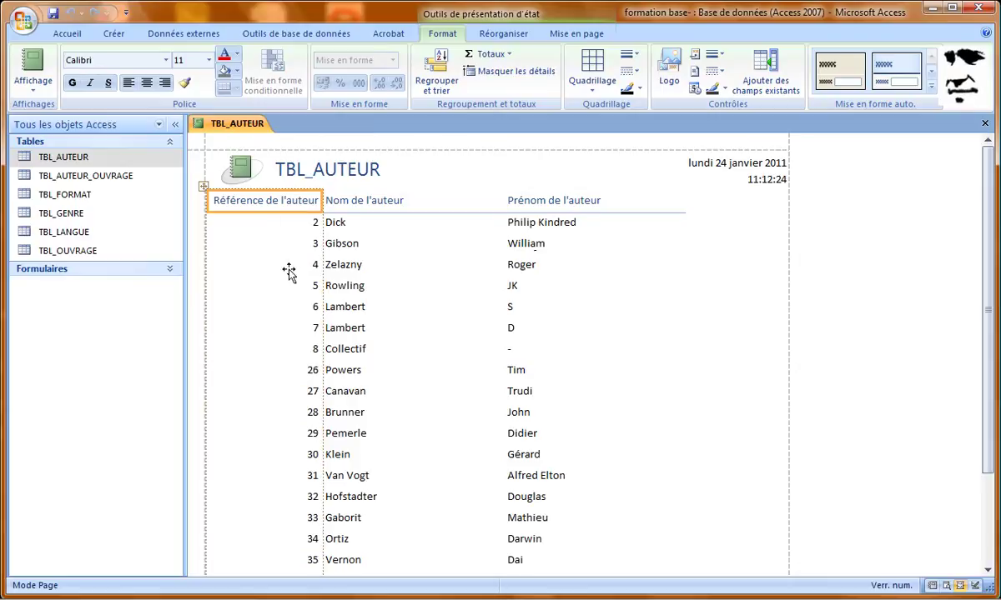
# - Check the report in Print Preview and its print options without printing, and view its structure in Design view (Mode Création)
pyautogui.click(35, 87)
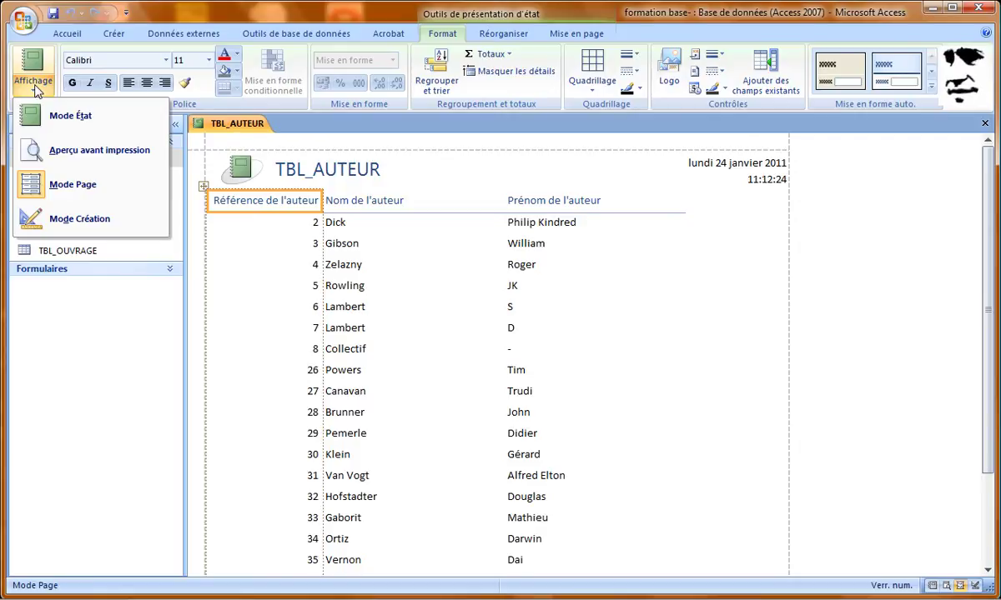
pyautogui.click(100, 151)
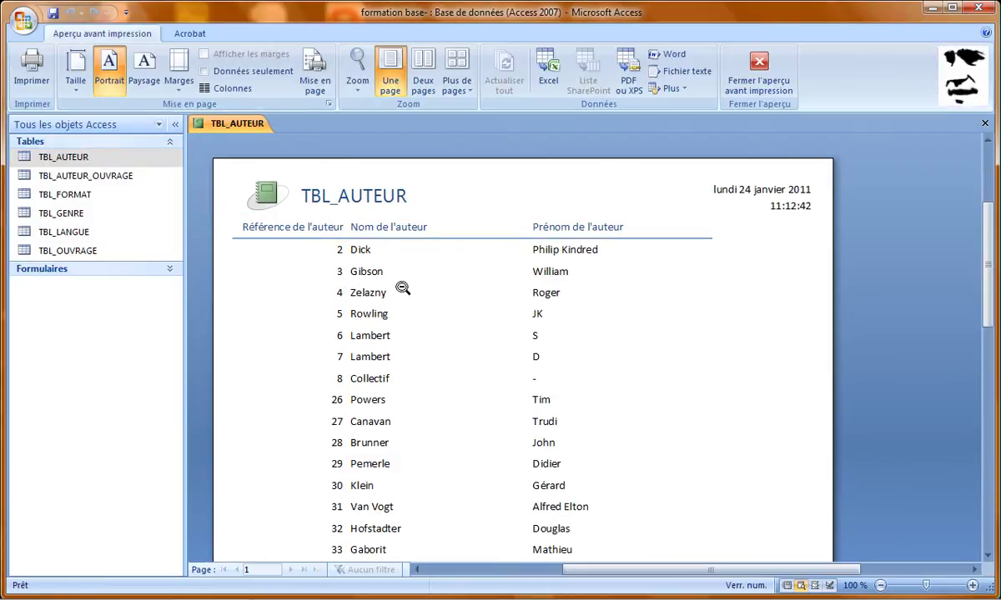
pyautogui.click(28, 83)
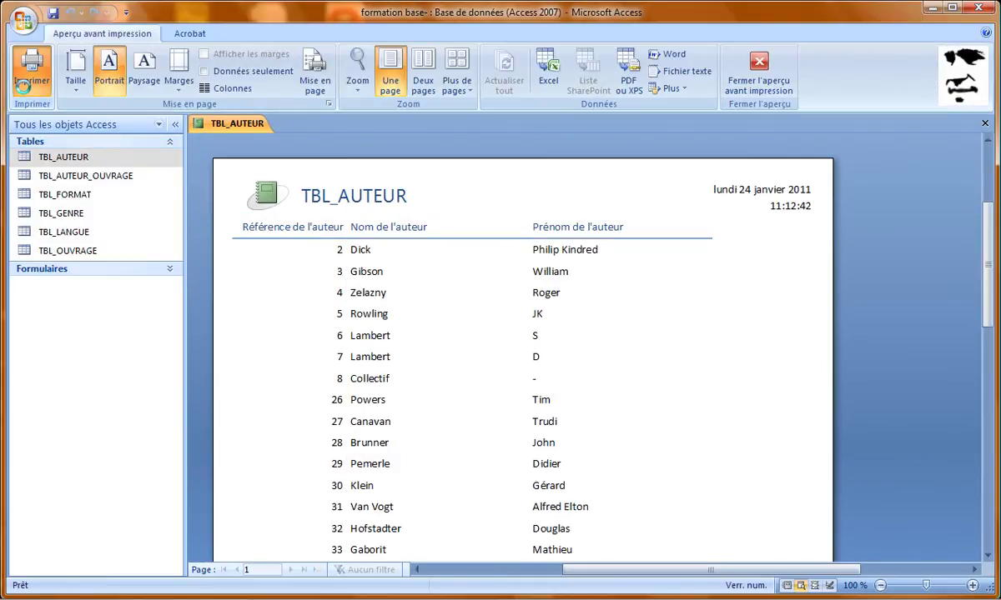
pyautogui.click(658, 403)
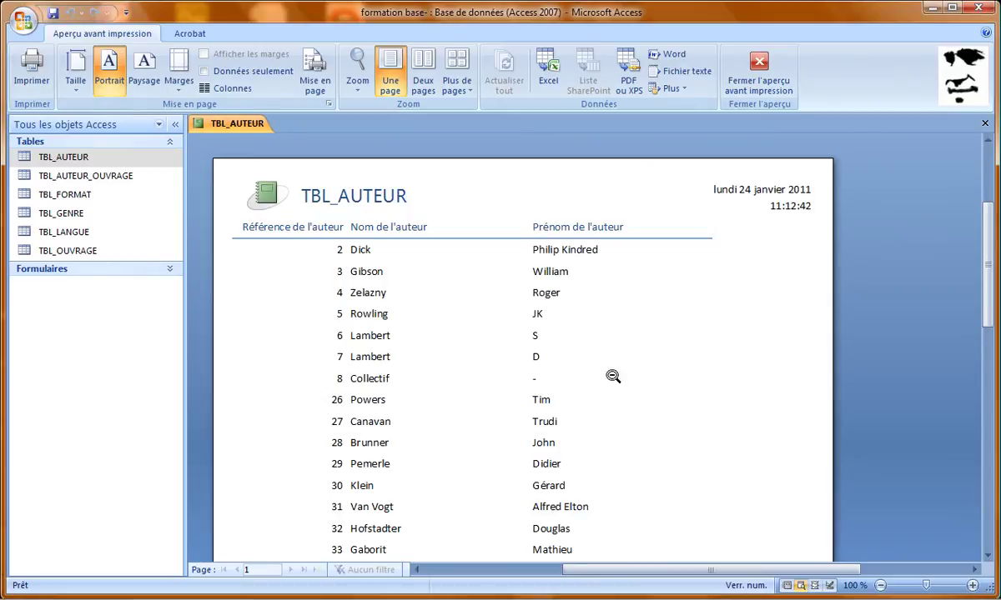
pyautogui.click(759, 71)
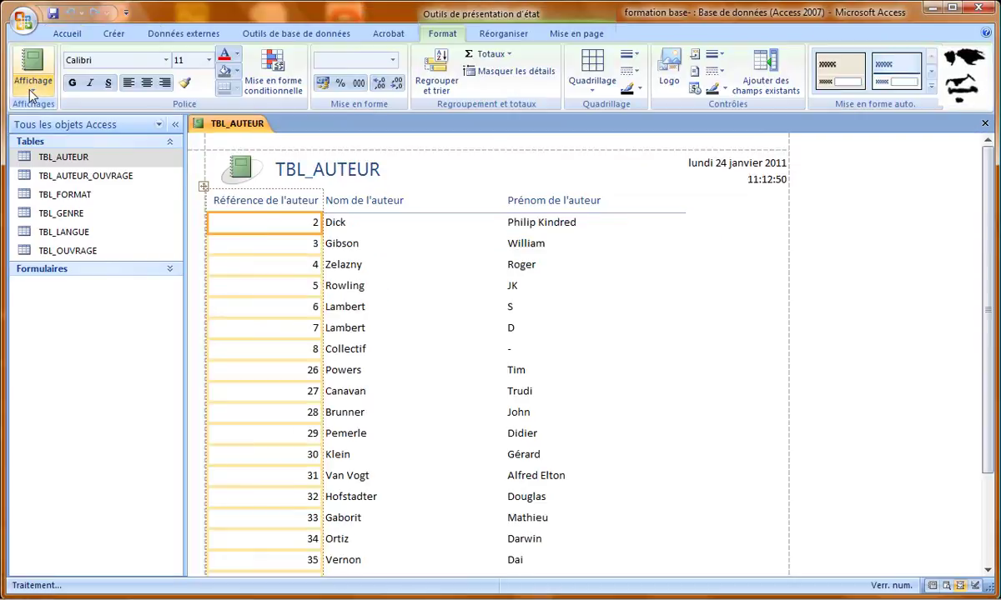
pyautogui.click(34, 83)
pyautogui.click(67, 218)
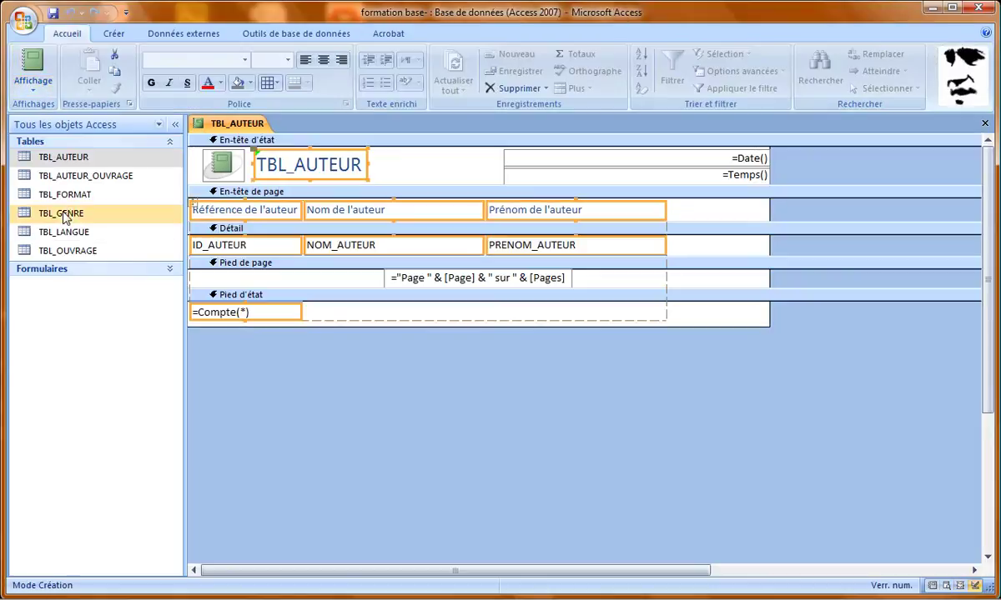
# - Return the report to Layout view (Mode Page) and delete the "Référence de l'auteur" column
pyautogui.click(32, 83)
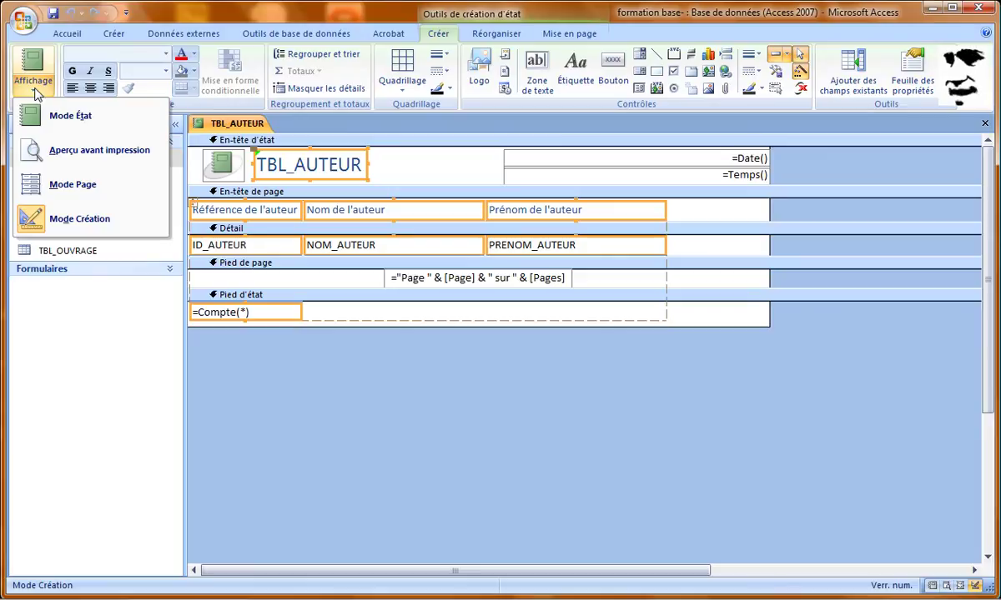
pyautogui.click(54, 182)
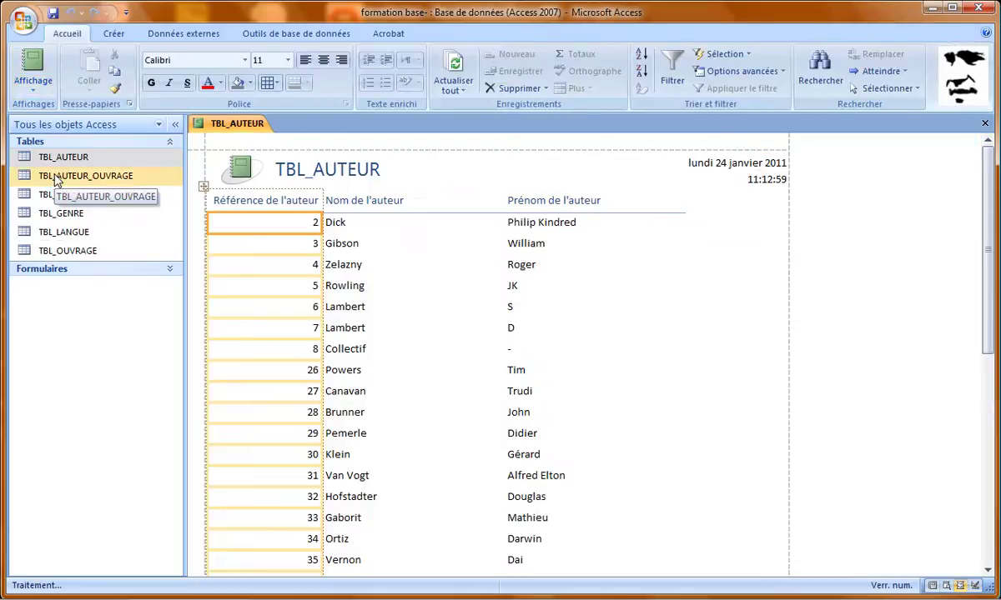
pyautogui.click(271, 200)
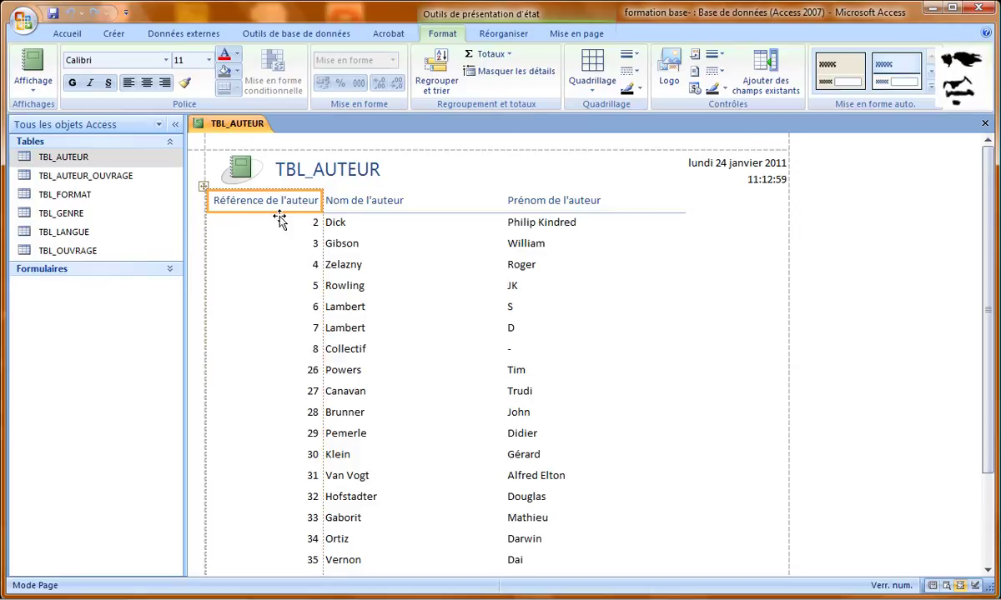
pyautogui.press('Delete')
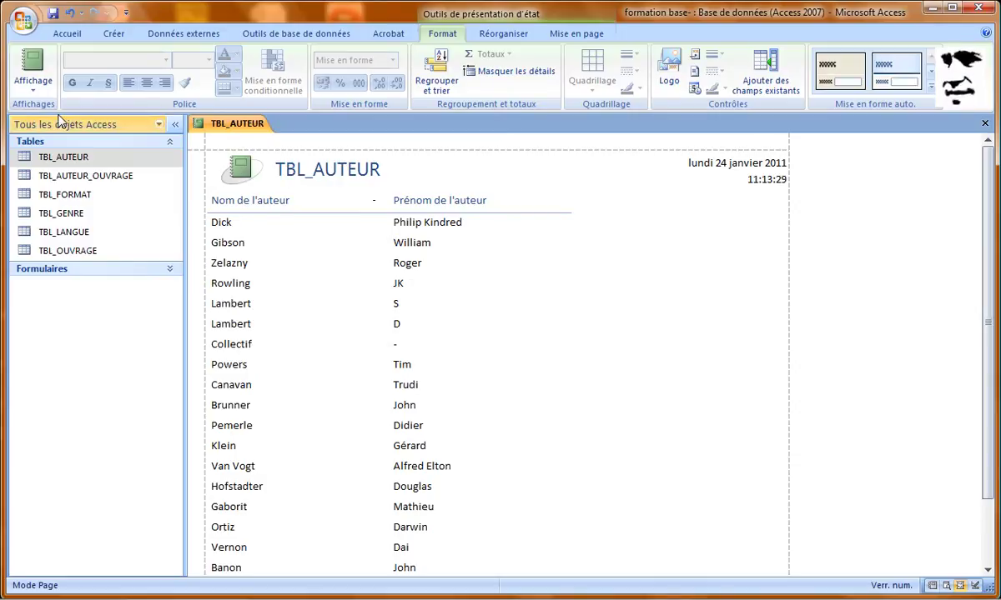
# - In Design view (Mode Création), change the report title to "Les auteurs" and delete the =Temps() control from the report header
pyautogui.click(38, 82)
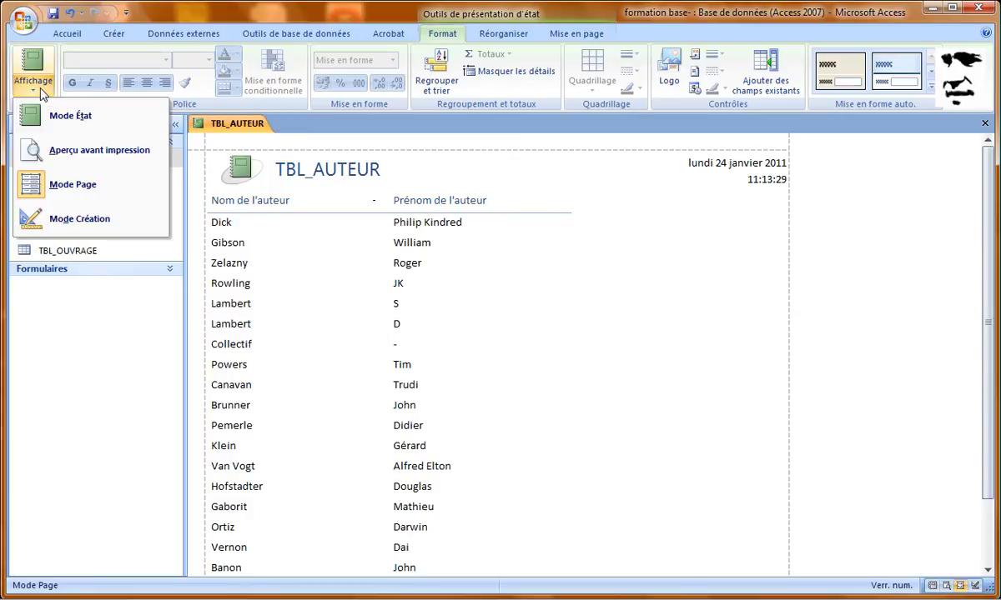
pyautogui.click(46, 218)
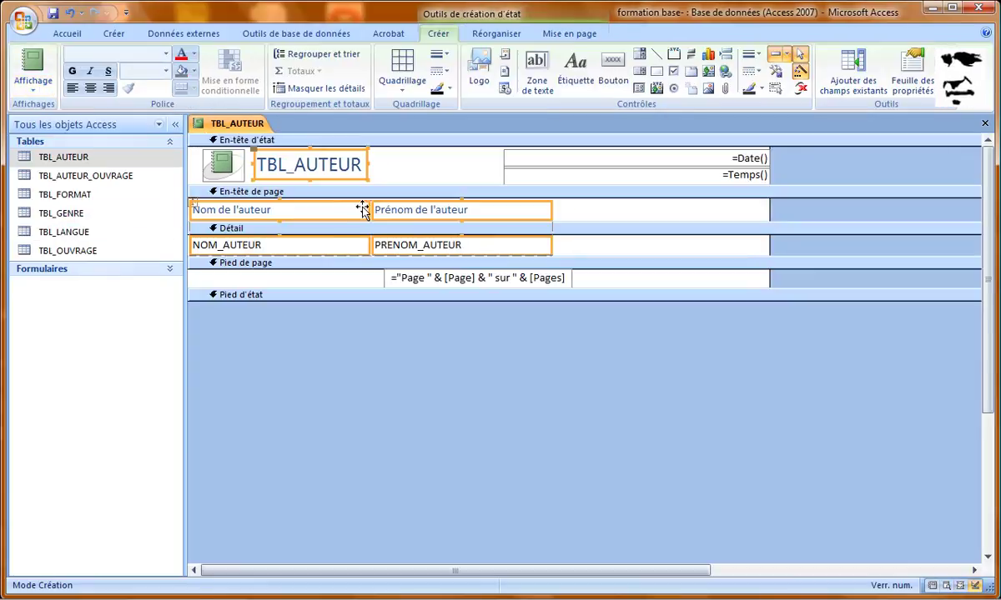
pyautogui.click(388, 170)
pyautogui.click(350, 166)
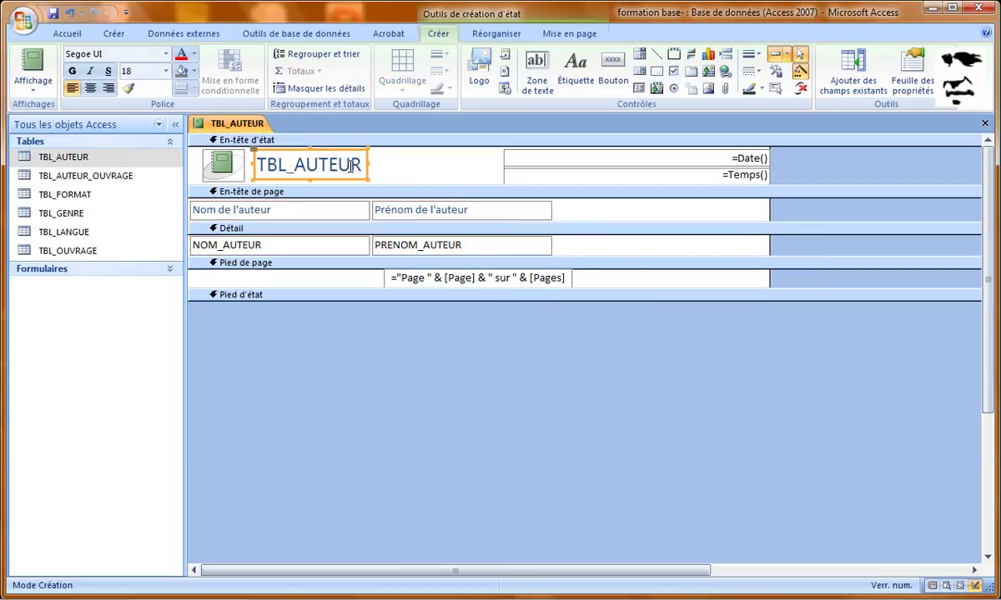
pyautogui.moveTo(345, 165); pyautogui.dragTo(241, 162)
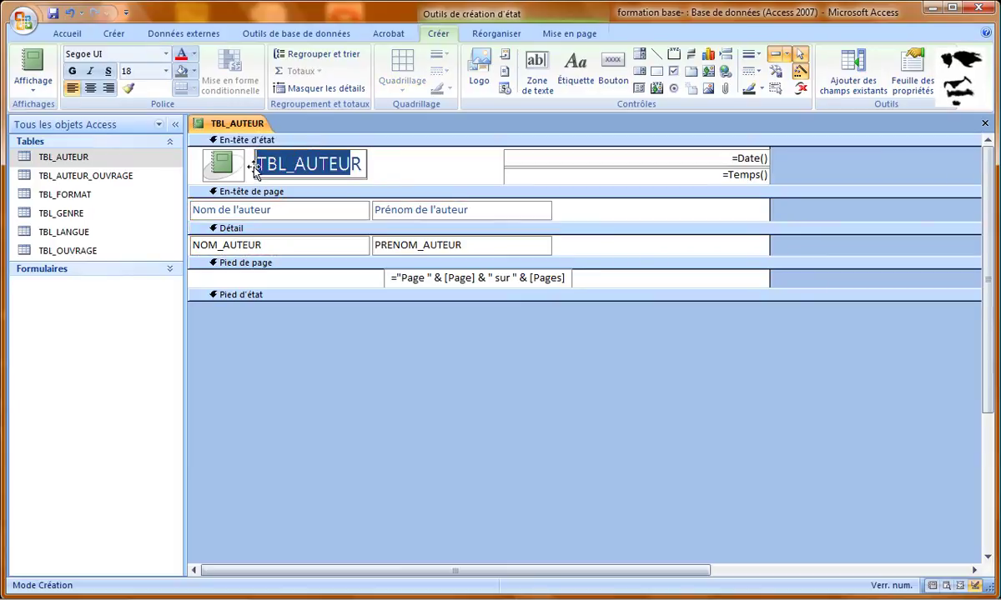
pyautogui.press('BackSpace')
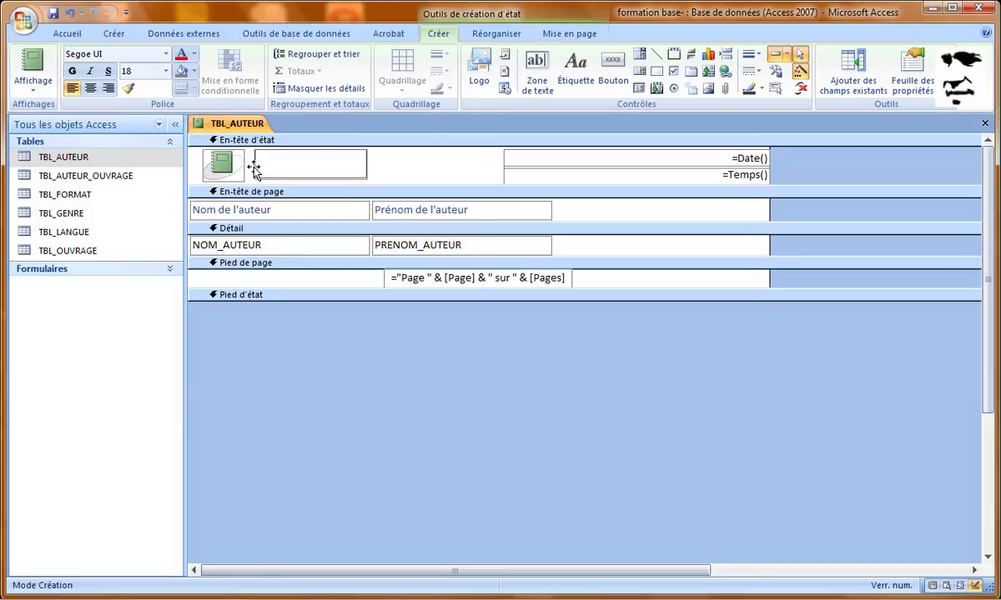
pyautogui.write('Le')
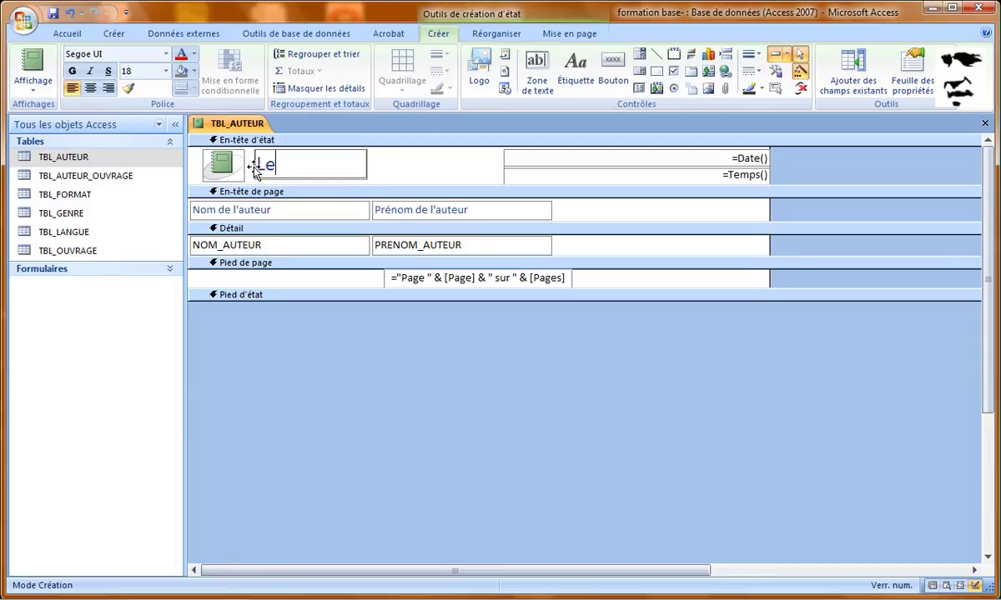
pyautogui.write('s aute')
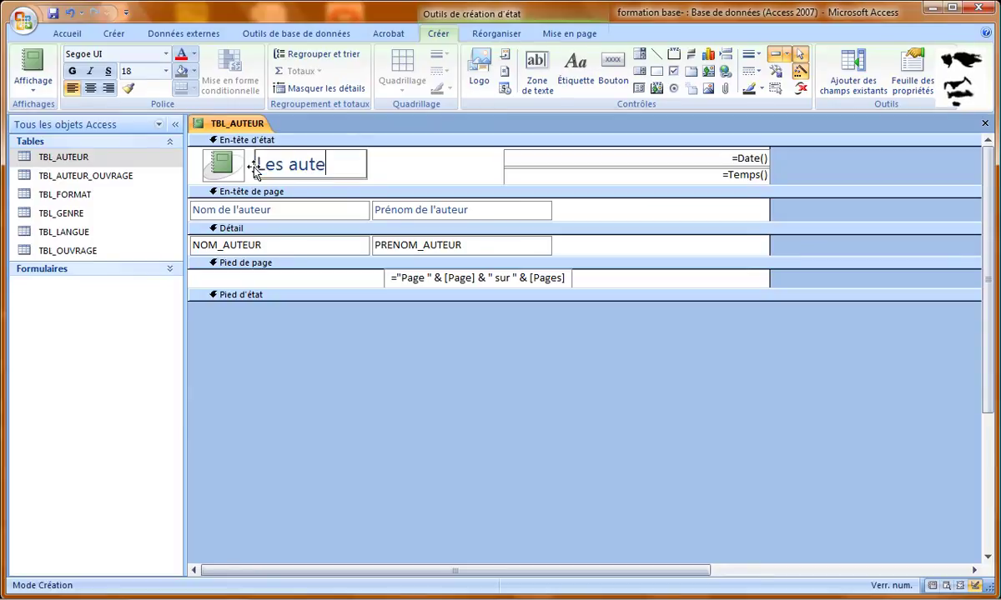
pyautogui.write('urs')
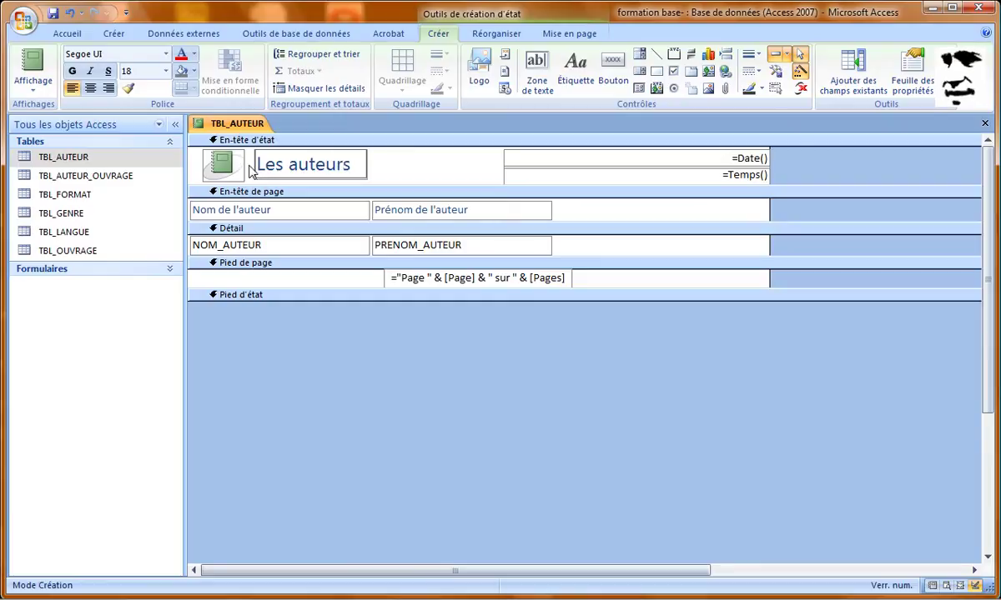
pyautogui.click(703, 176)
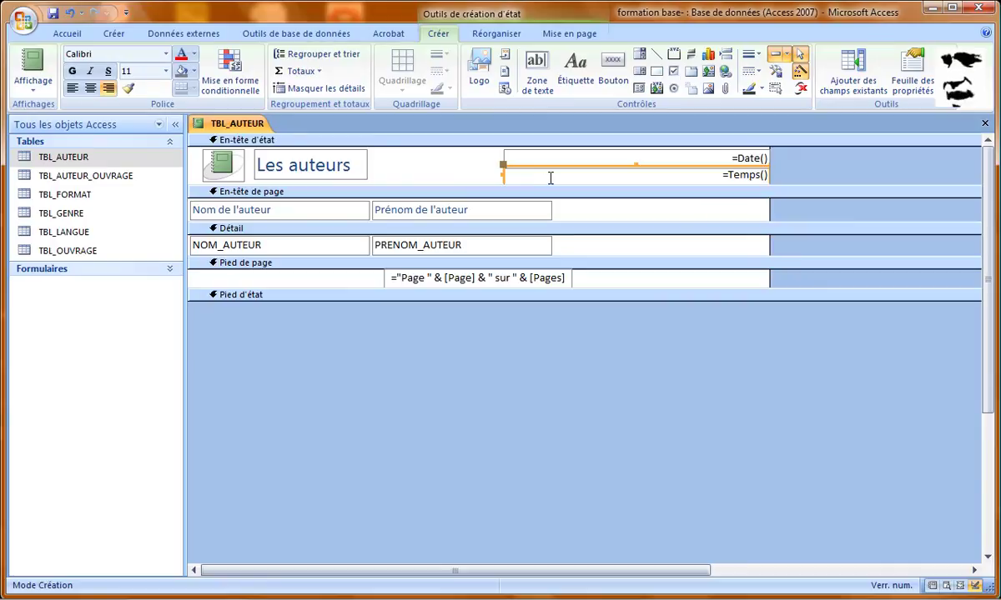
pyautogui.press('Delete')
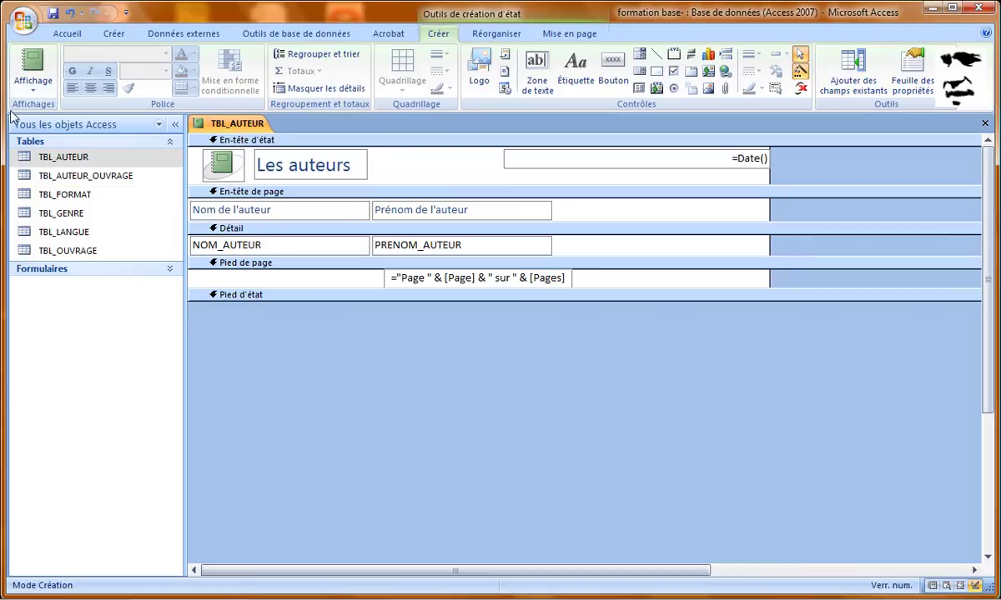
# - Examine the edited authors report in Print Preview, from its header down to the page footer
pyautogui.click(32, 84)
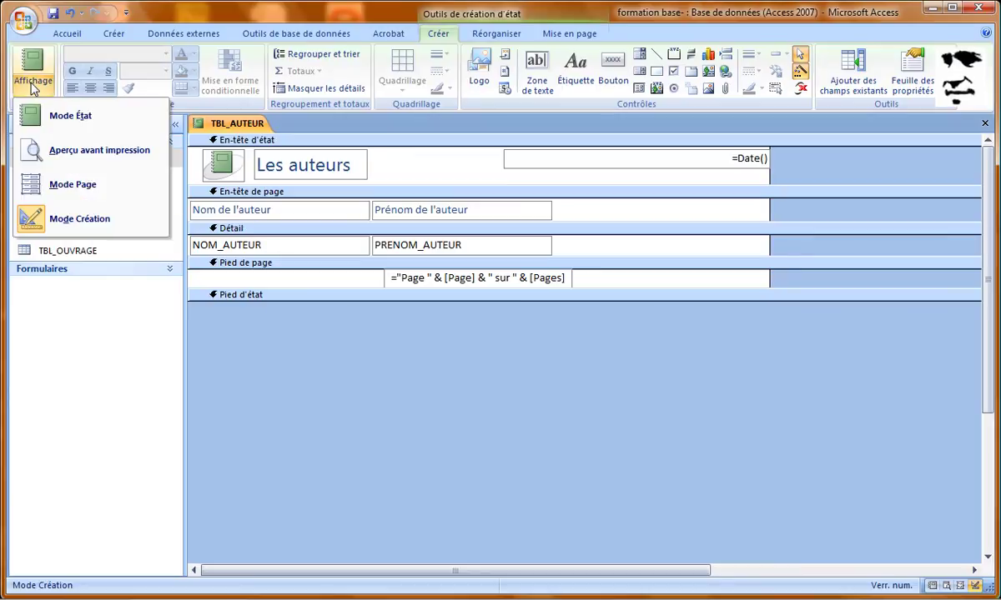
pyautogui.click(50, 149)
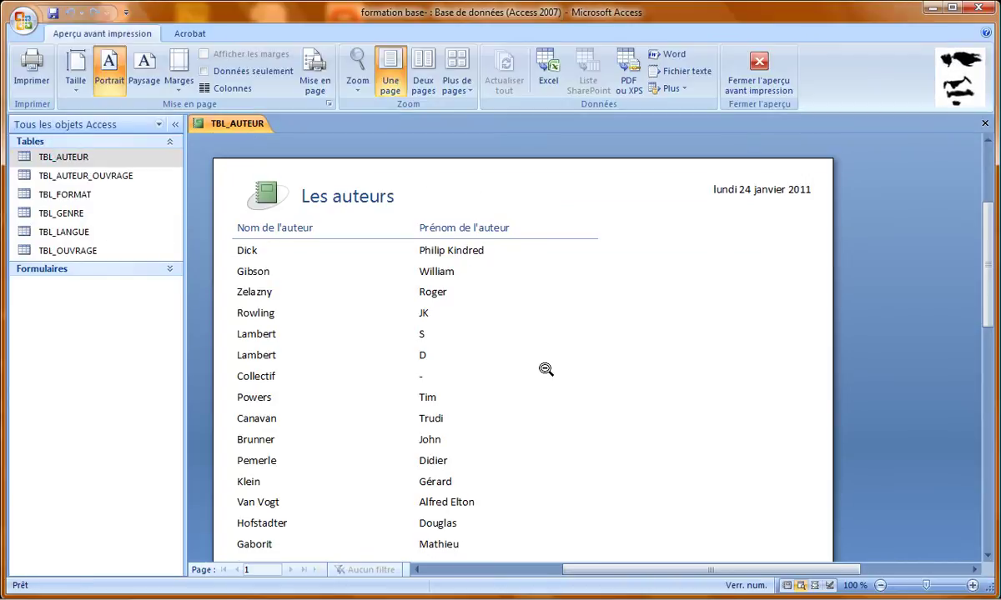
pyautogui.scroll(-5, 546, 367)
pyautogui.scroll(-5, 545, 368)
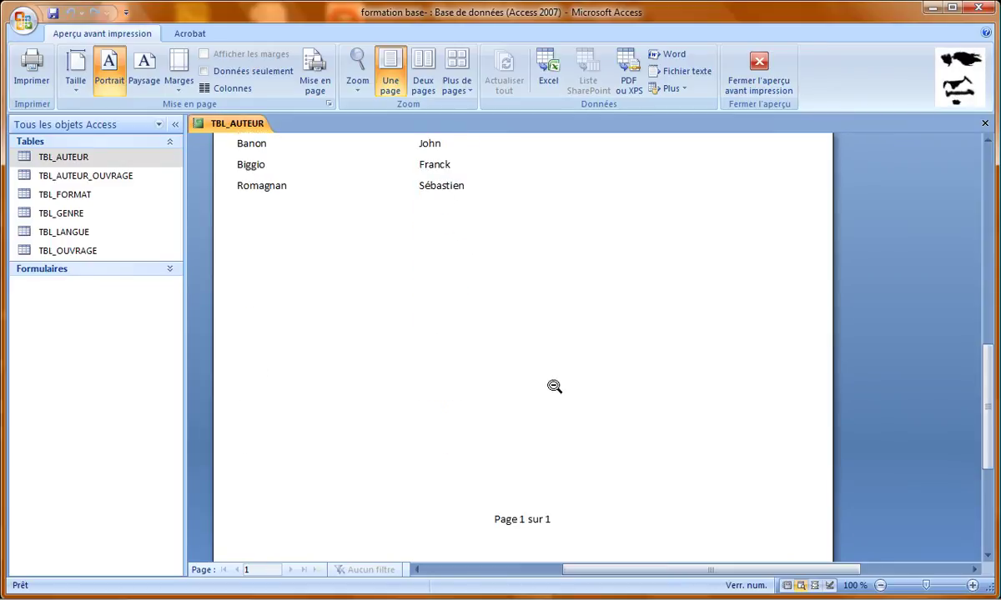
pyautogui.scroll(5, 523, 475)
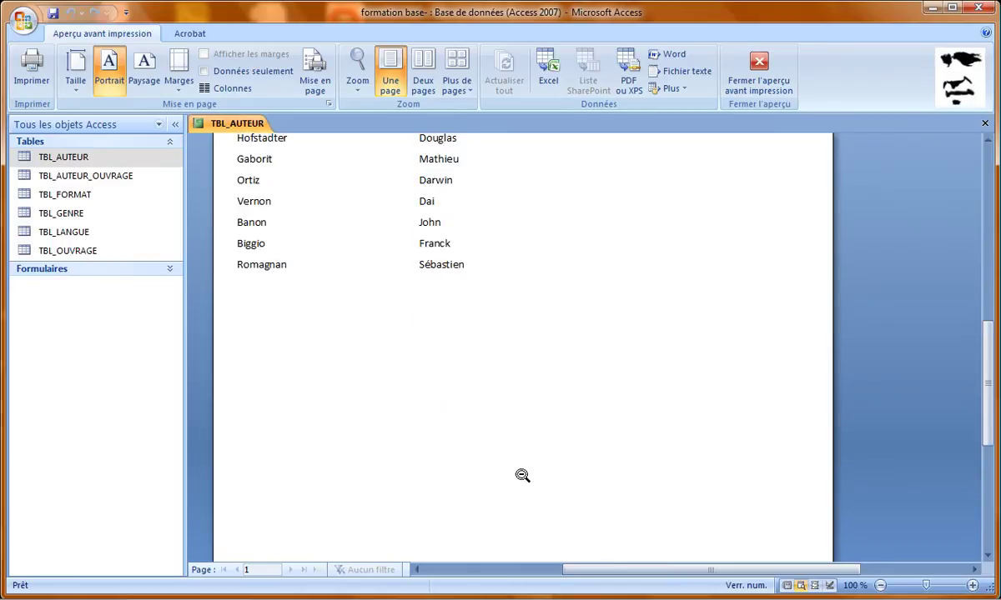
pyautogui.scroll(5, 526, 477)
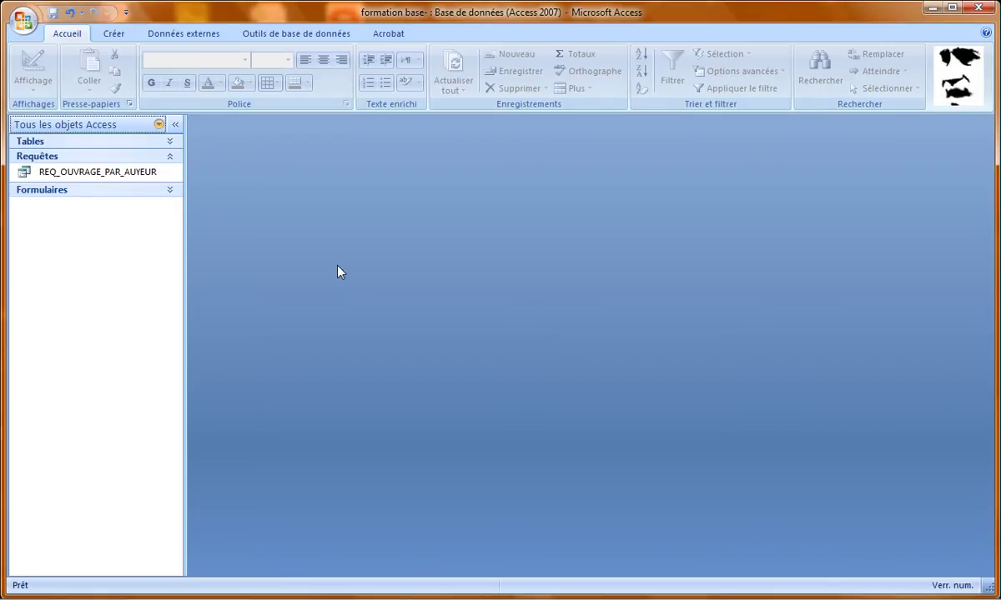
# - Open the REQ_OUVRAGE_PAR_AUYEUR query in Design view and resize the TBL_AUTEUR_OUVRAGE and TBL_OUVRAGE field lists to show all their fields
pyautogui.doubleClick(103, 172)
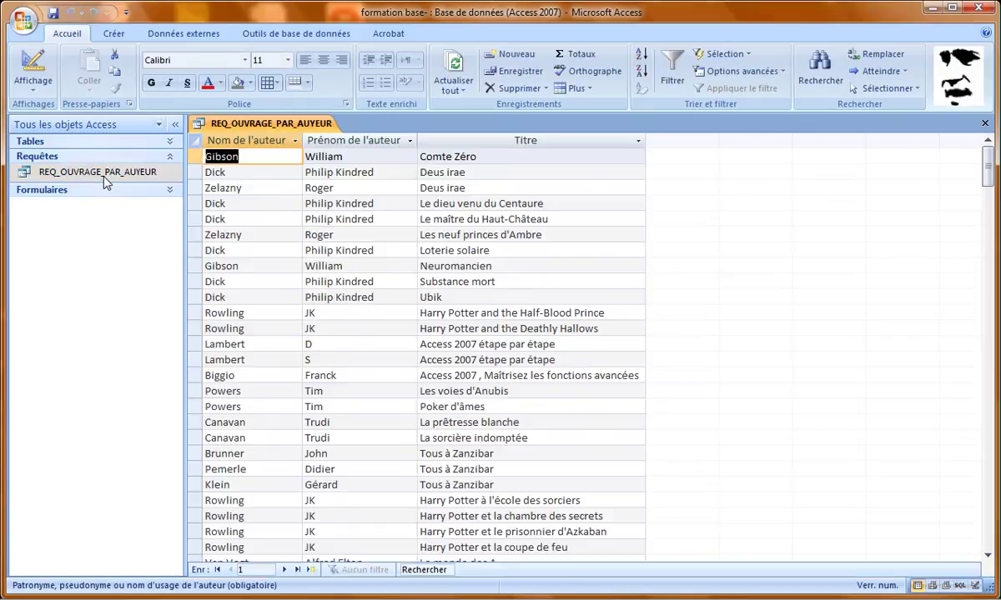
pyautogui.click(33, 66)
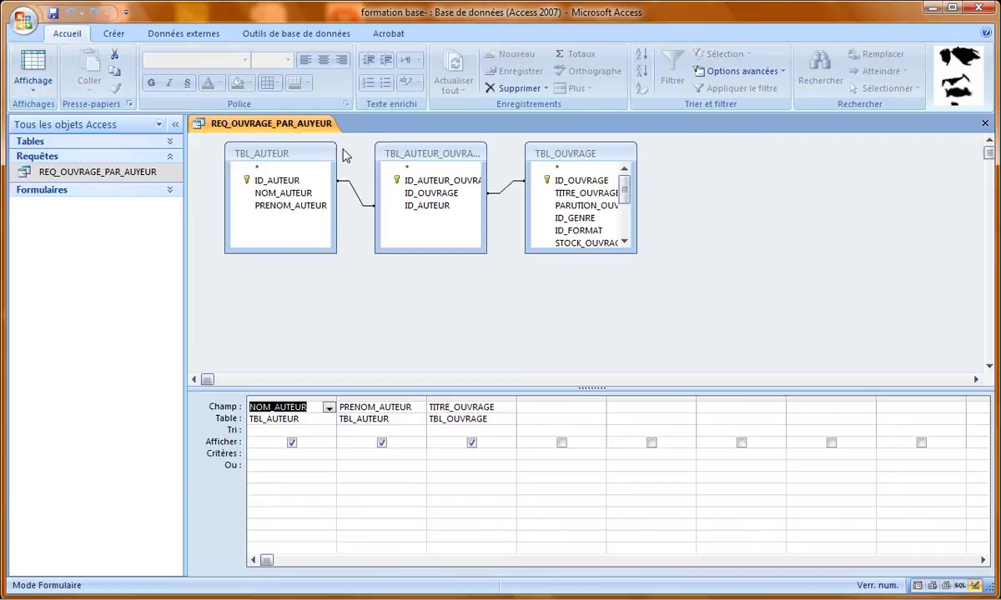
pyautogui.moveTo(486, 252); pyautogui.dragTo(503, 227)
pyautogui.click(631, 248)
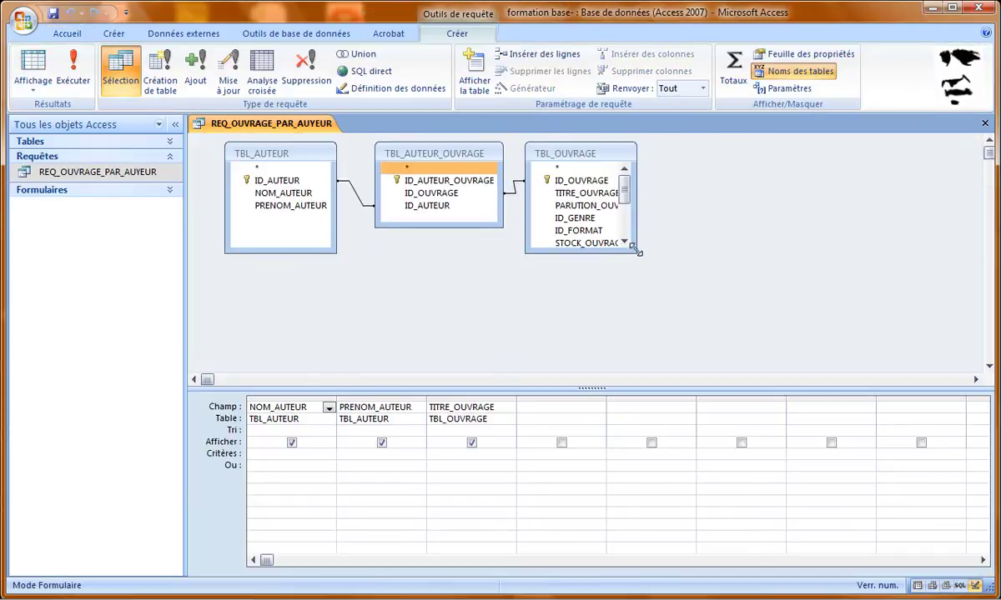
pyautogui.moveTo(632, 250); pyautogui.dragTo(737, 317)
pyautogui.click(537, 294)
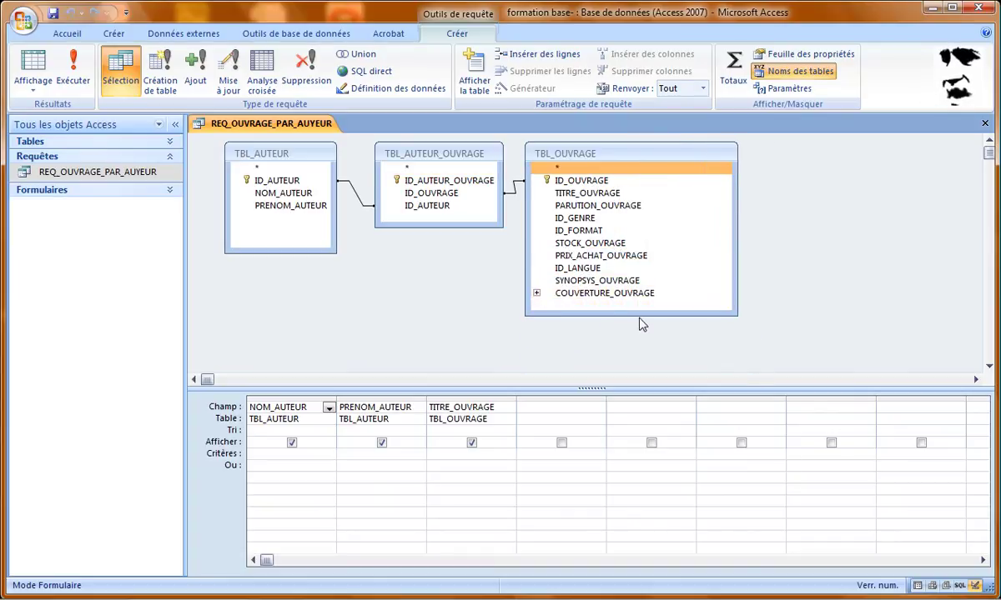
pyautogui.moveTo(649, 315); pyautogui.dragTo(650, 309)
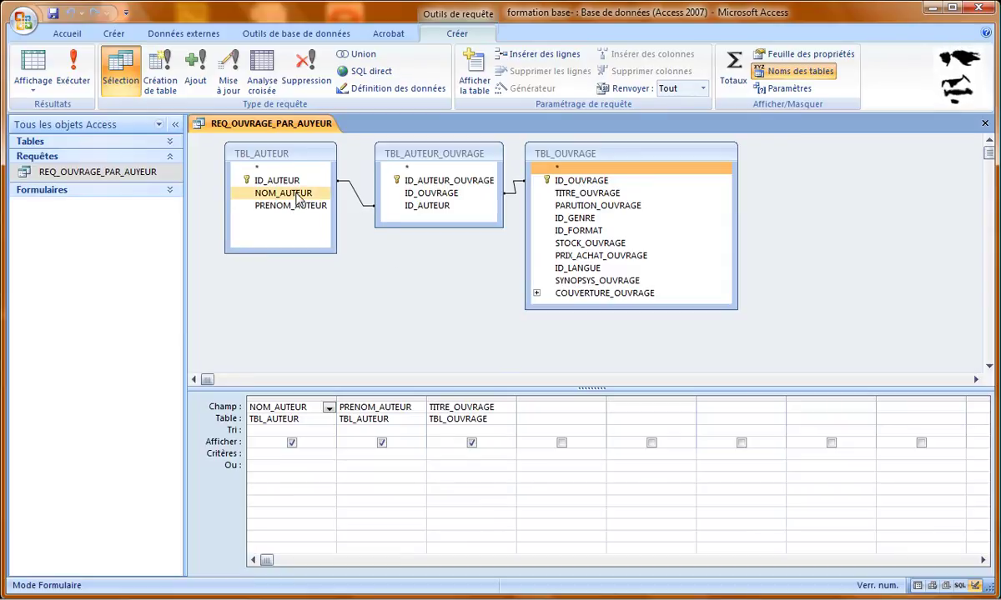
# - Review the results of the REQ_OUVRAGE_PAR_AUYEUR query in Datasheet view and close the query
pyautogui.click(32, 62)
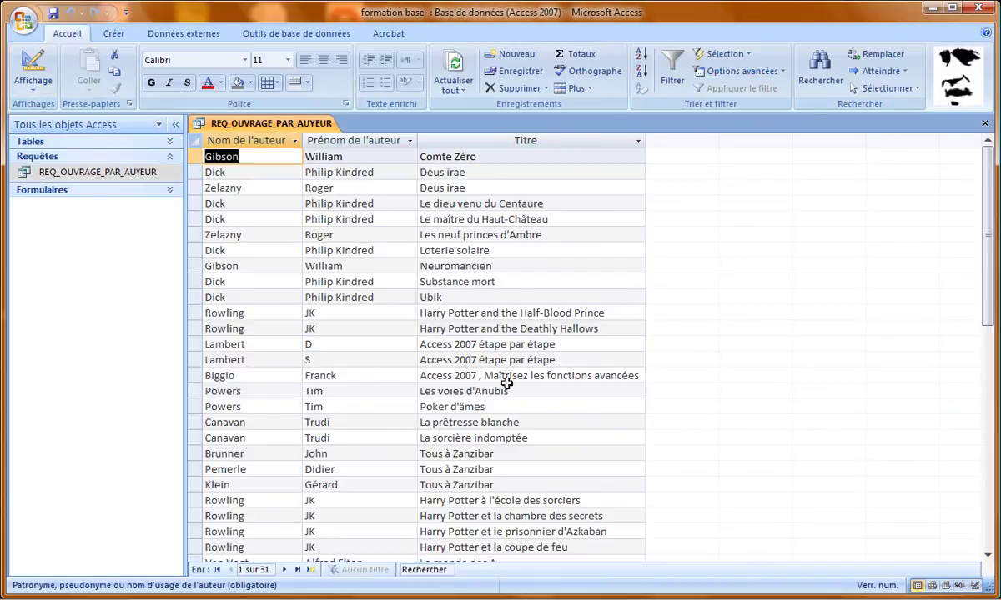
pyautogui.click(984, 123)
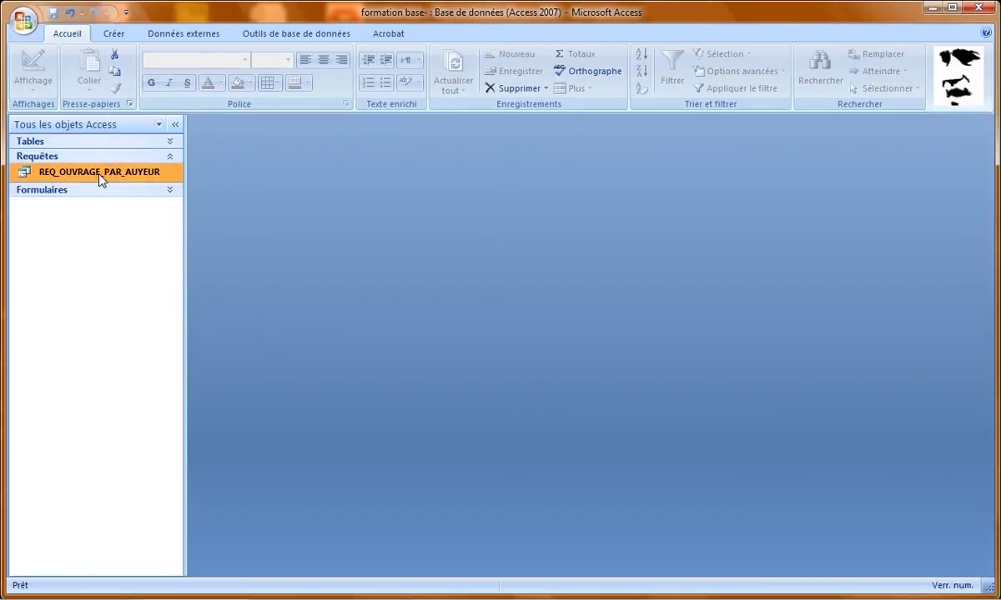
# - Generate a basic report from the REQ_OUVRAGE_PAR_AUYEUR query and close it without saving
pyautogui.click(114, 34)
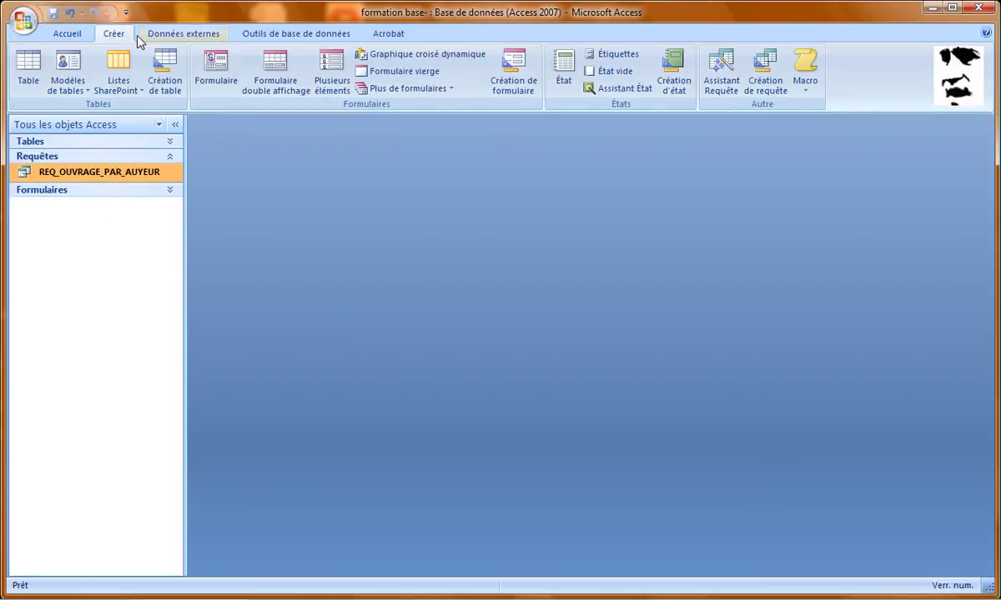
pyautogui.click(553, 76)
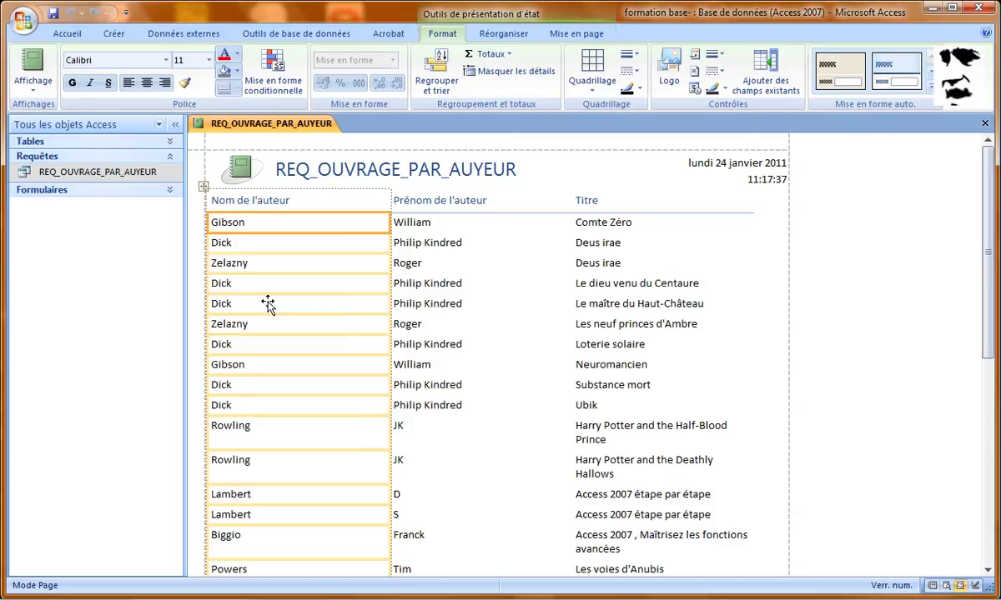
pyautogui.click(984, 123)
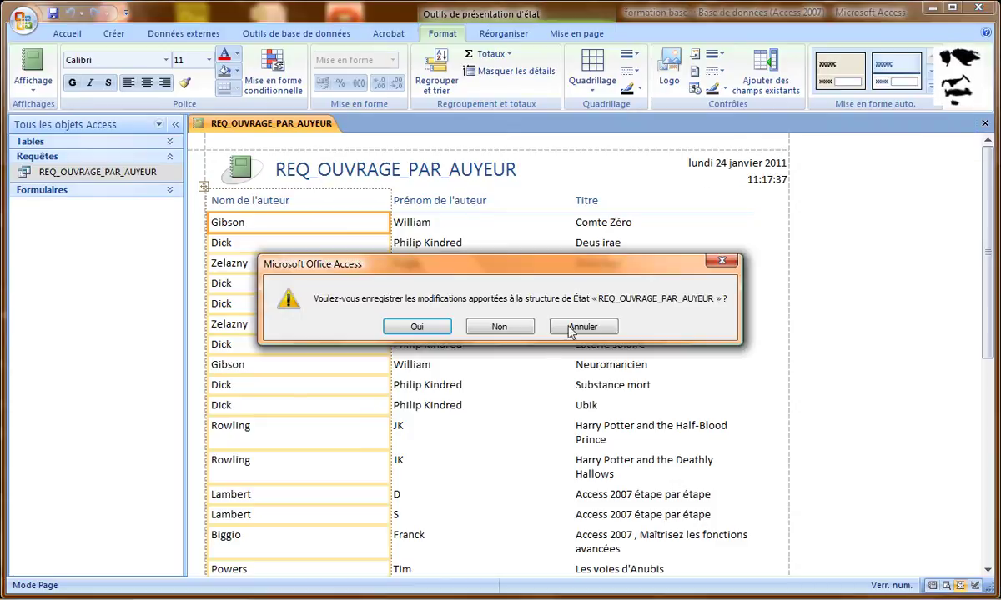
pyautogui.click(513, 330)
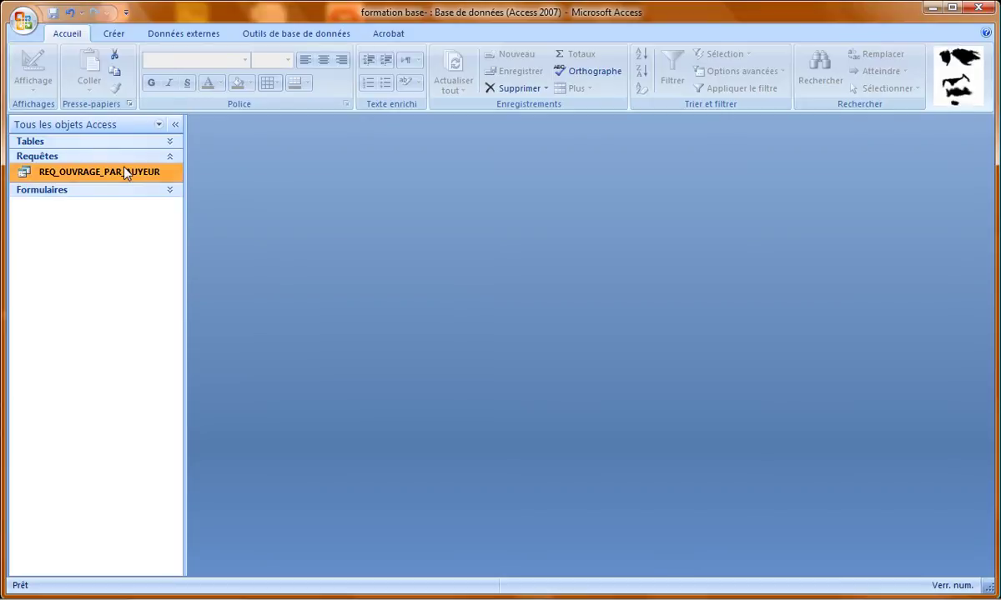
# - In the Report Wizard, include NOM_AUTEUR, PRENOM_AUTEUR and TITRE_OUVRAGE from the REQ_OUVRAGE_PAR_AUYEUR query and organize the data by TBL_AUTEUR
pyautogui.click(114, 34)
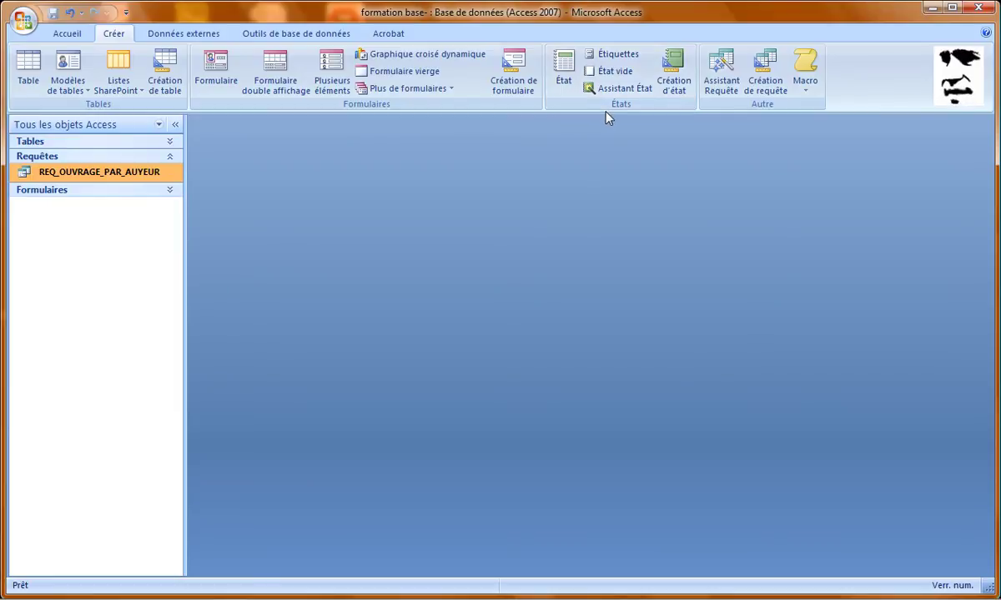
pyautogui.click(619, 87)
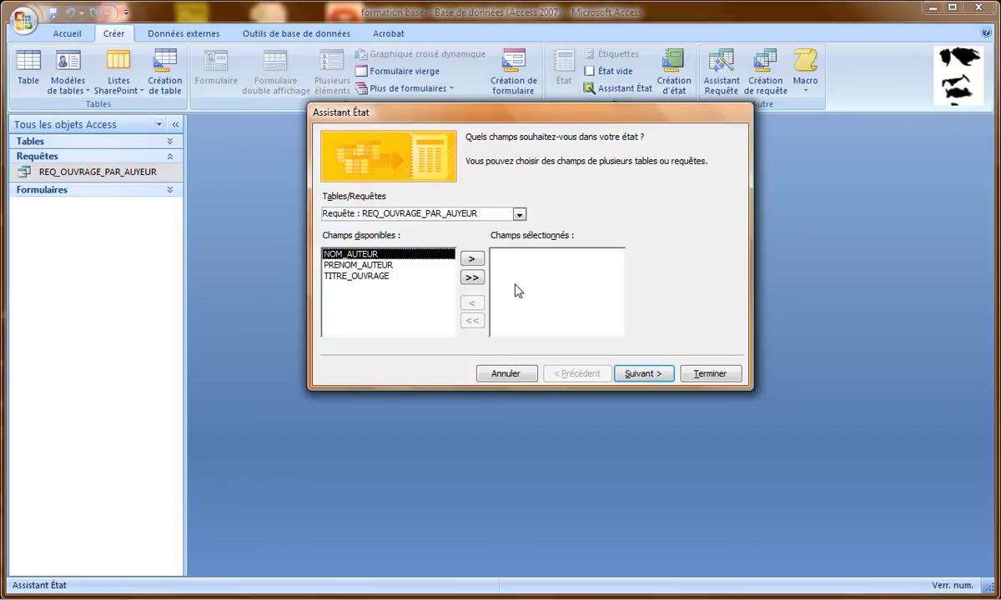
pyautogui.click(471, 259)
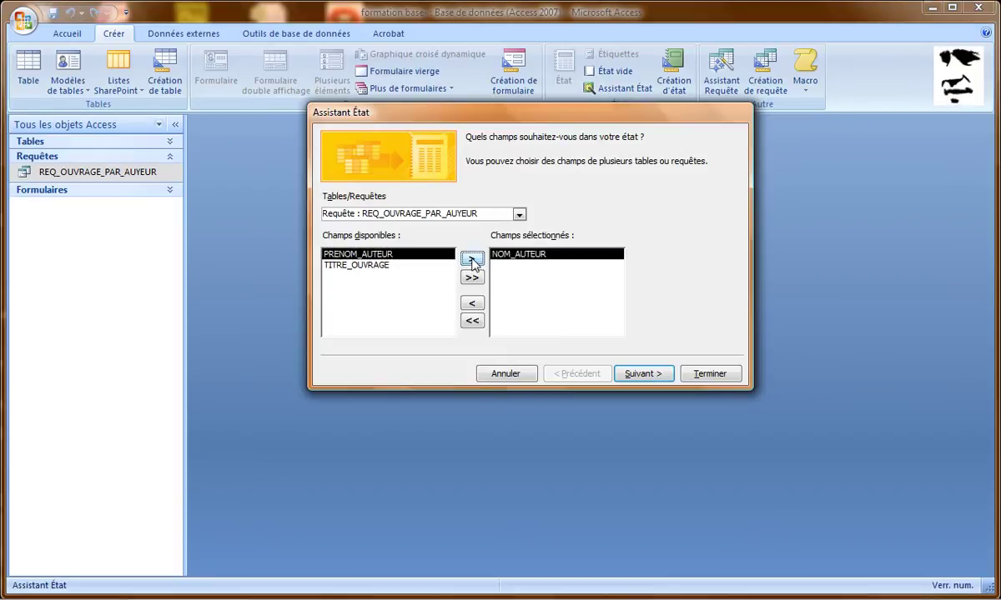
pyautogui.click(471, 259)
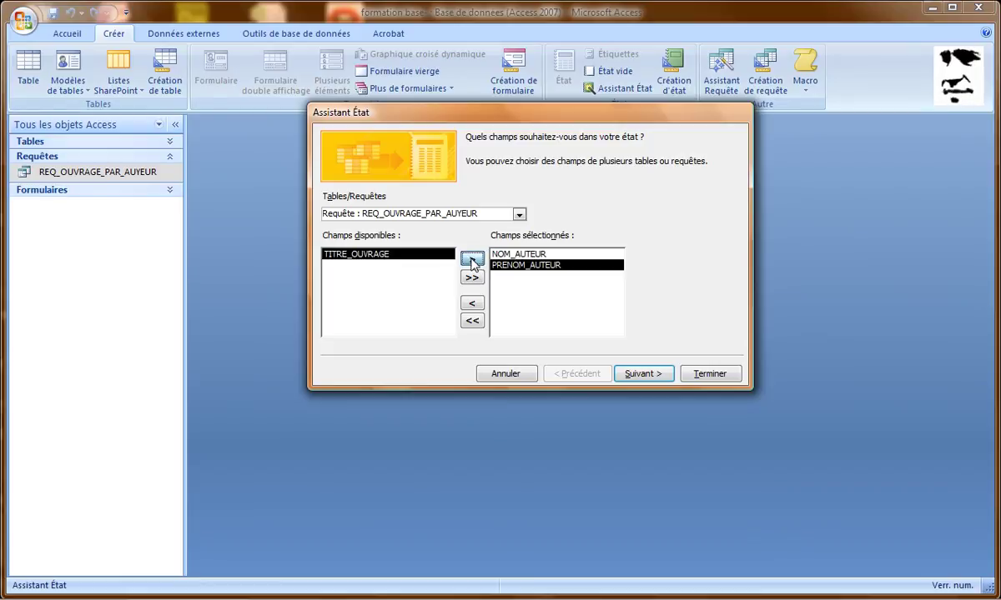
pyautogui.click(471, 260)
pyautogui.click(644, 374)
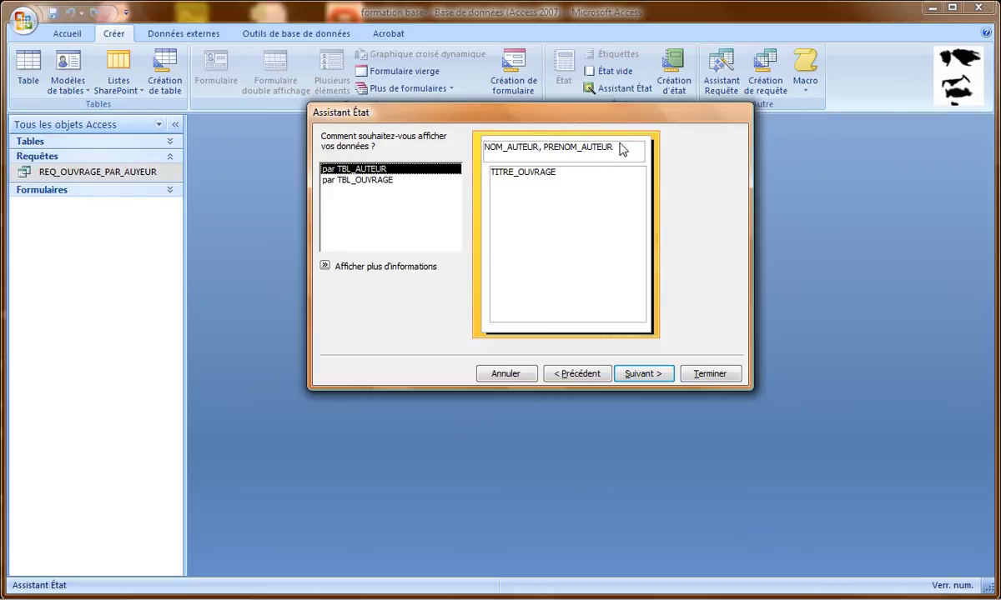
pyautogui.click(392, 181)
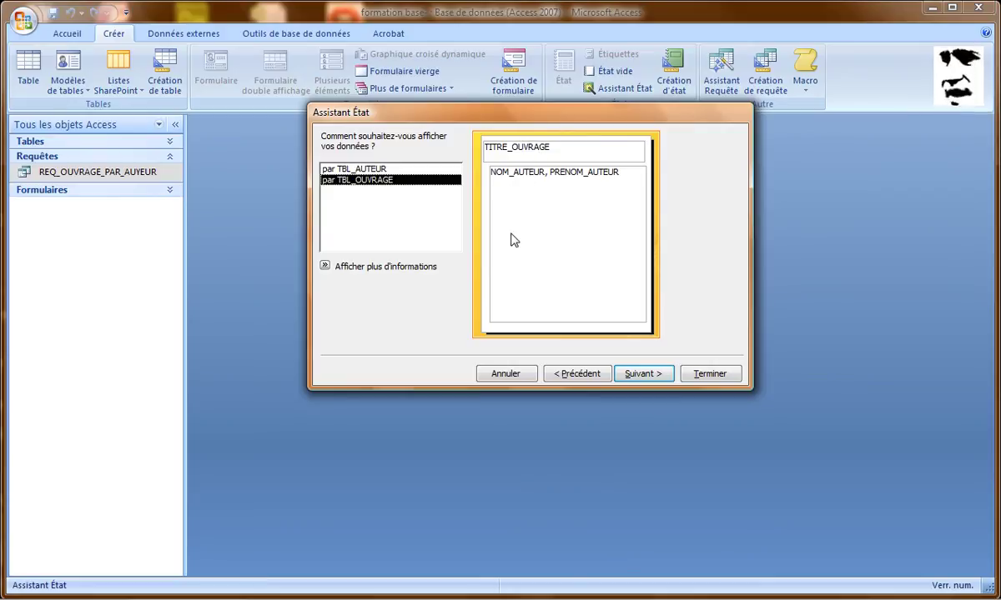
pyautogui.click(360, 170)
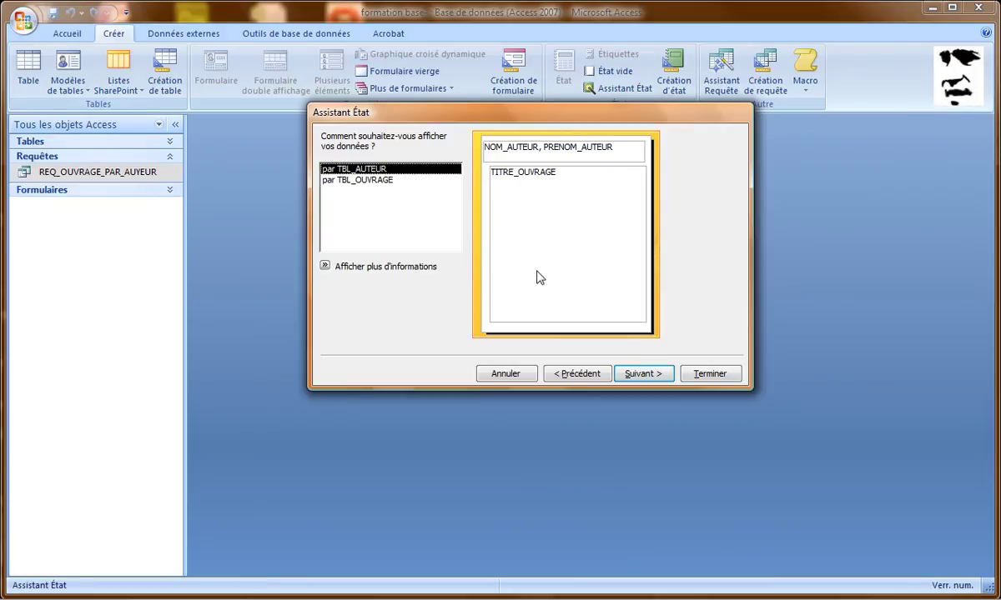
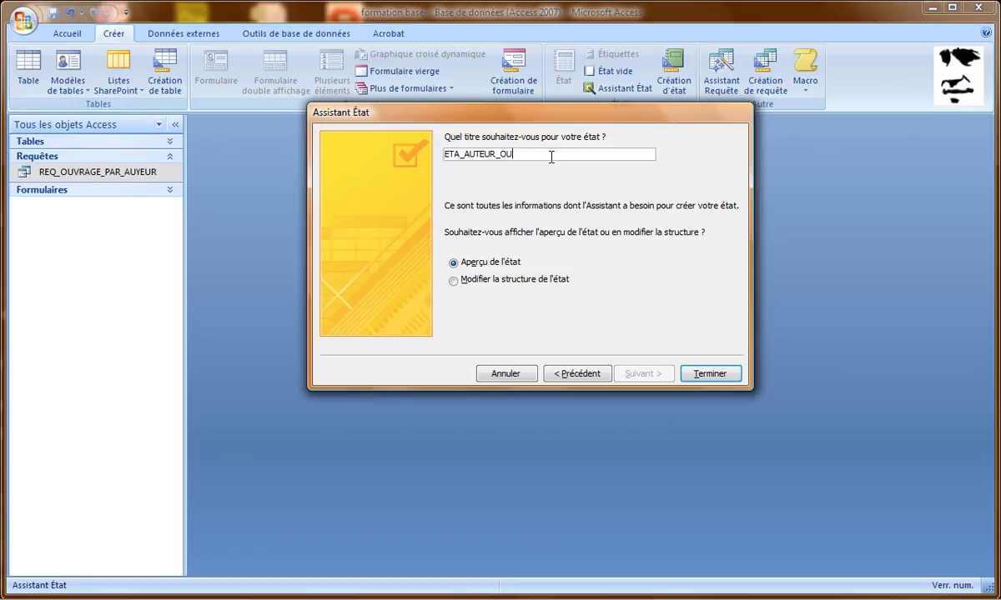
# - Title the report ETA_AUTEUR_OUVRAGE, finish the wizard and examine the report in Print Preview
pyautogui.write('RAG')
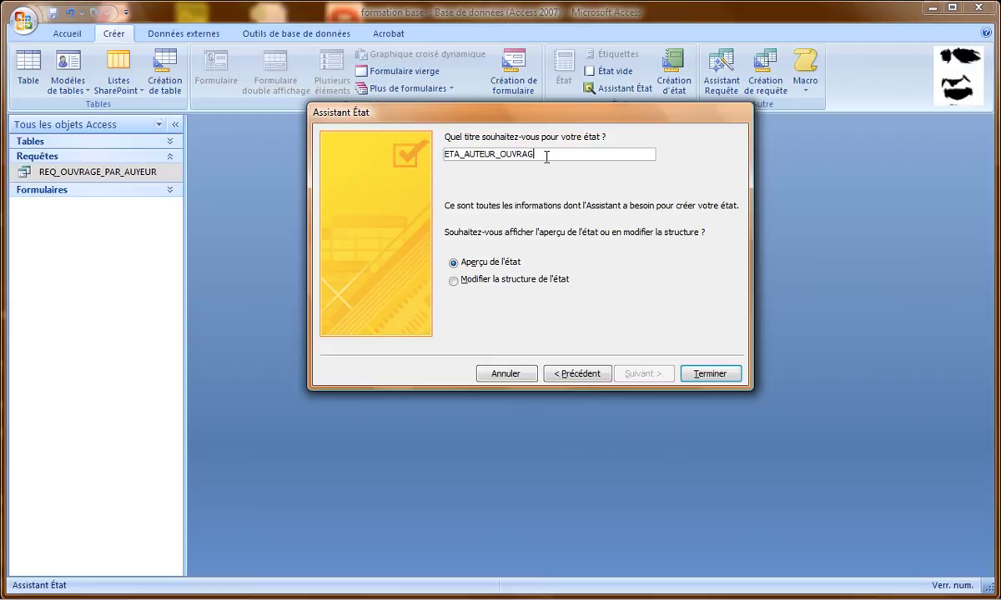
pyautogui.write('E')
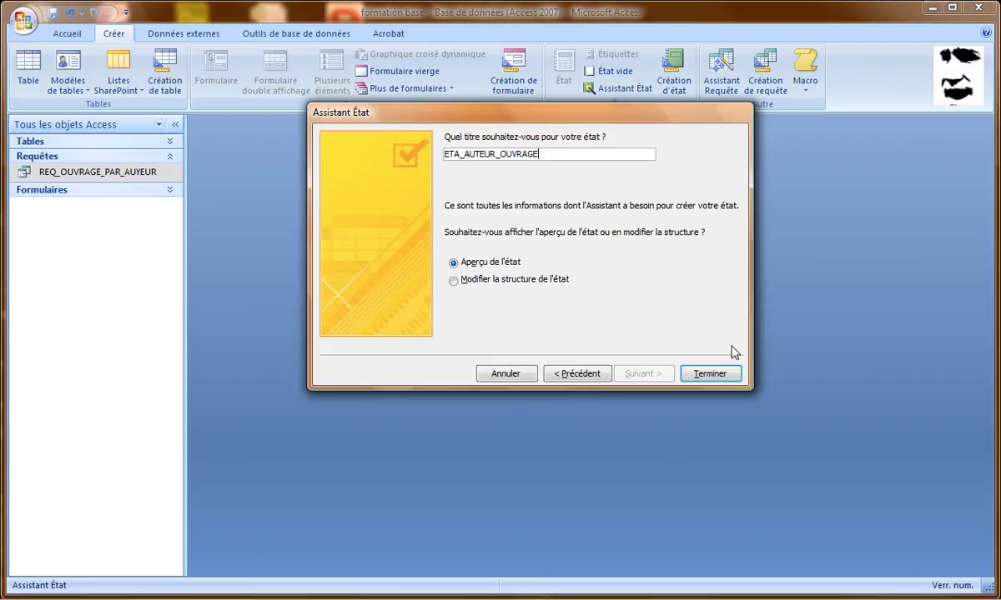
pyautogui.click(722, 377)
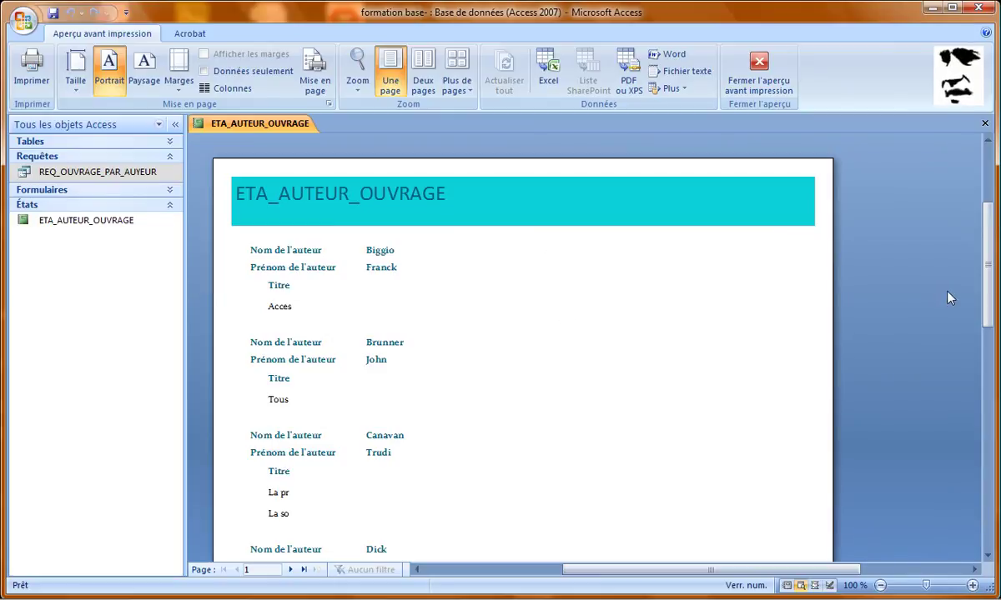
pyautogui.moveTo(989, 273)
pyautogui.mouseDown()
pyautogui.moveTo(995, 440)
pyautogui.moveTo(997, 291)
pyautogui.mouseUp()
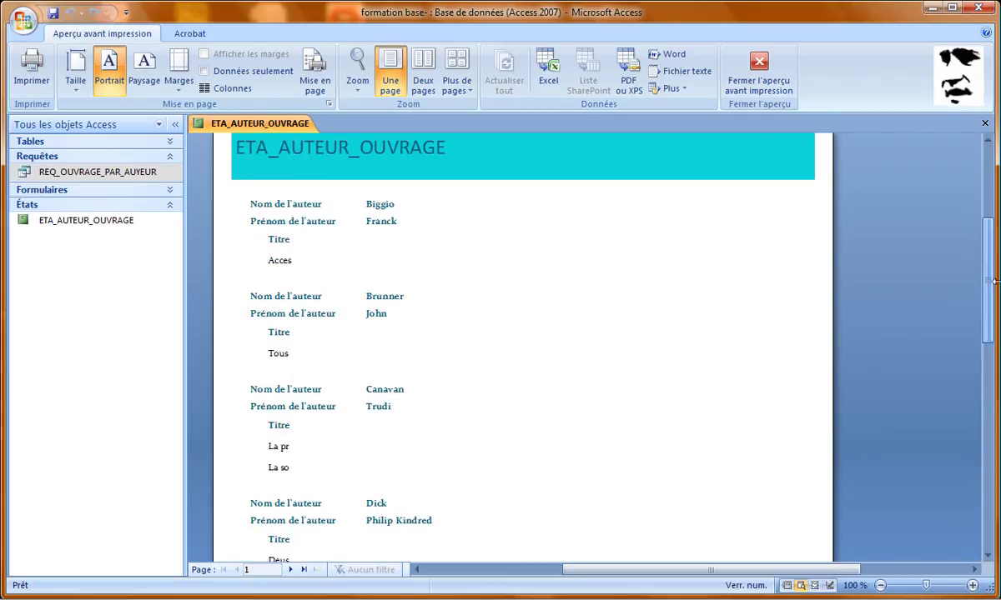
pyautogui.click(302, 245)
pyautogui.click(436, 213)
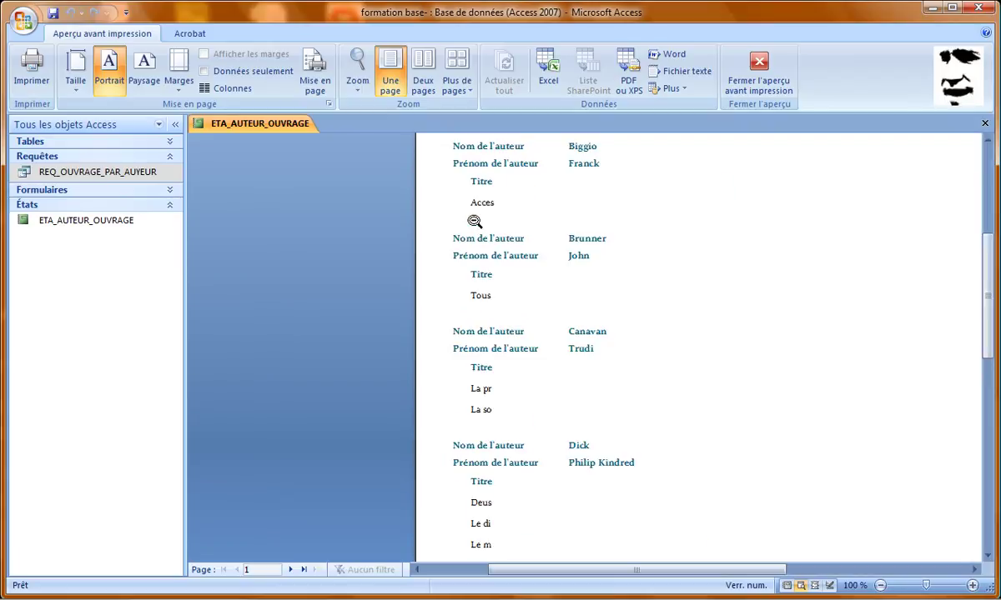
pyautogui.scroll(2, 587, 298)
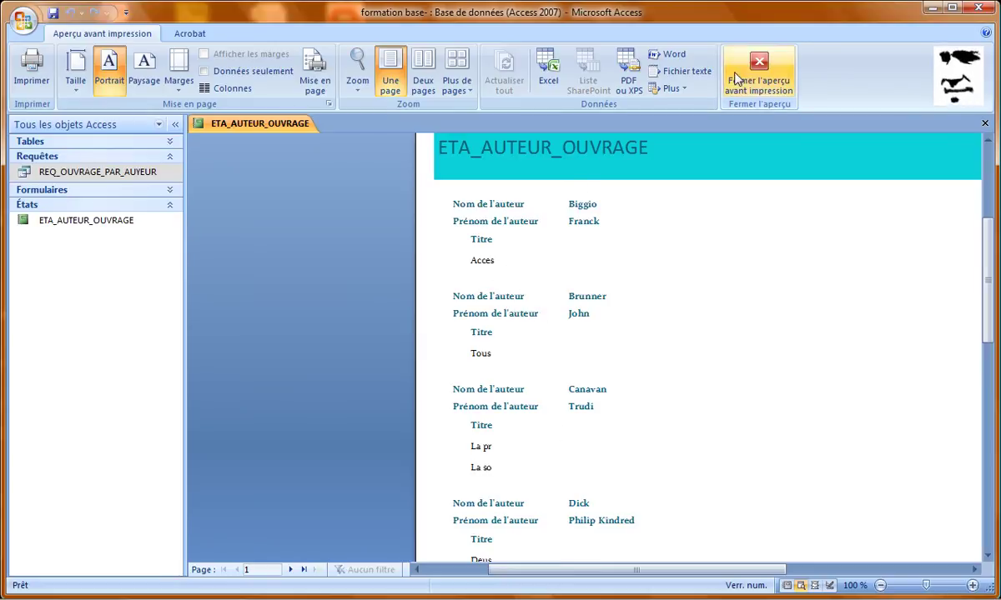
# - Switch the ETA_AUTEUR_OUVRAGE report to Layout view (Mode Page) and try the black AutoFormat before applying the orange one
pyautogui.click(760, 64)
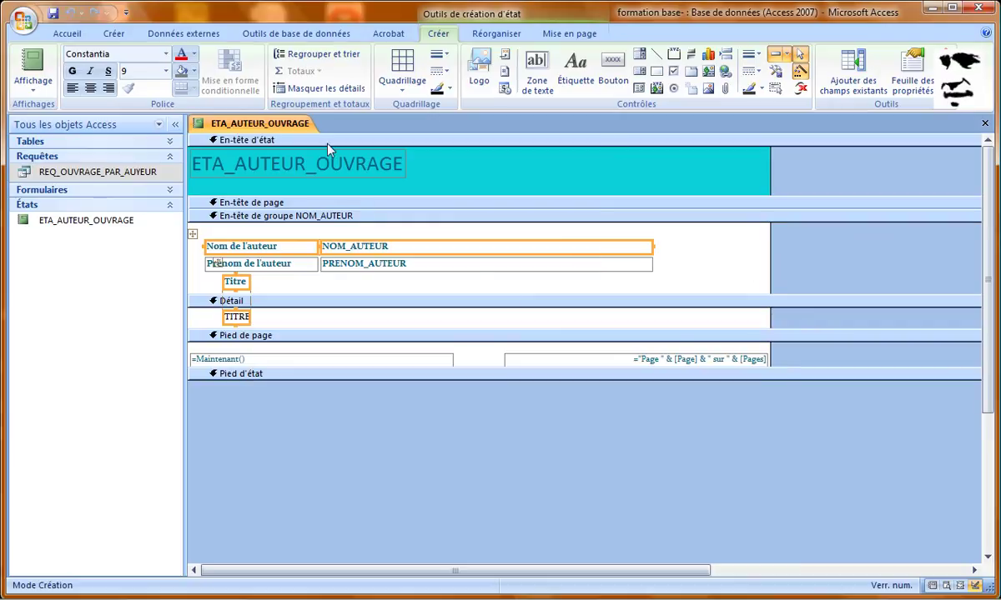
pyautogui.click(47, 95)
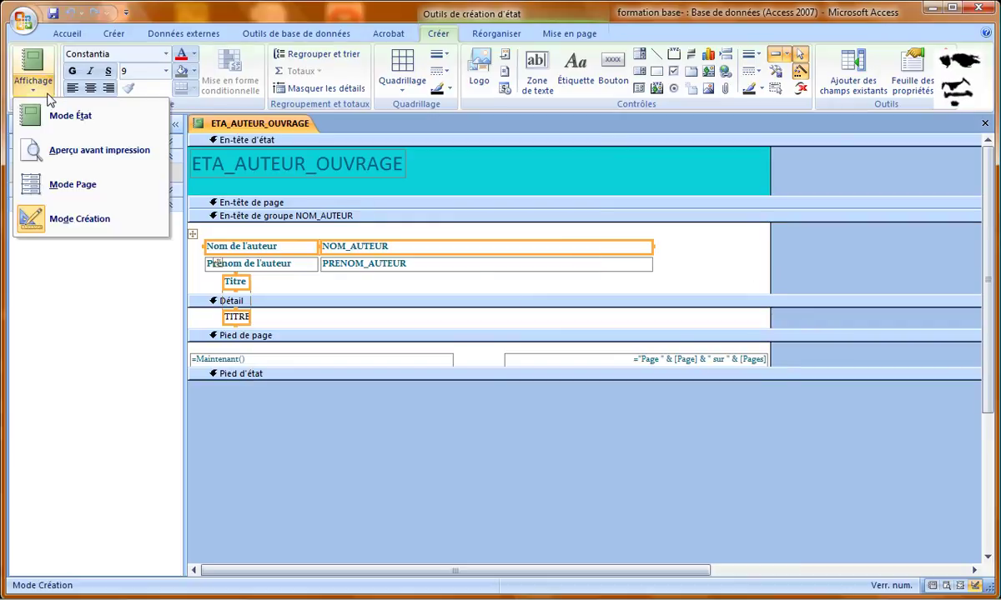
pyautogui.click(65, 184)
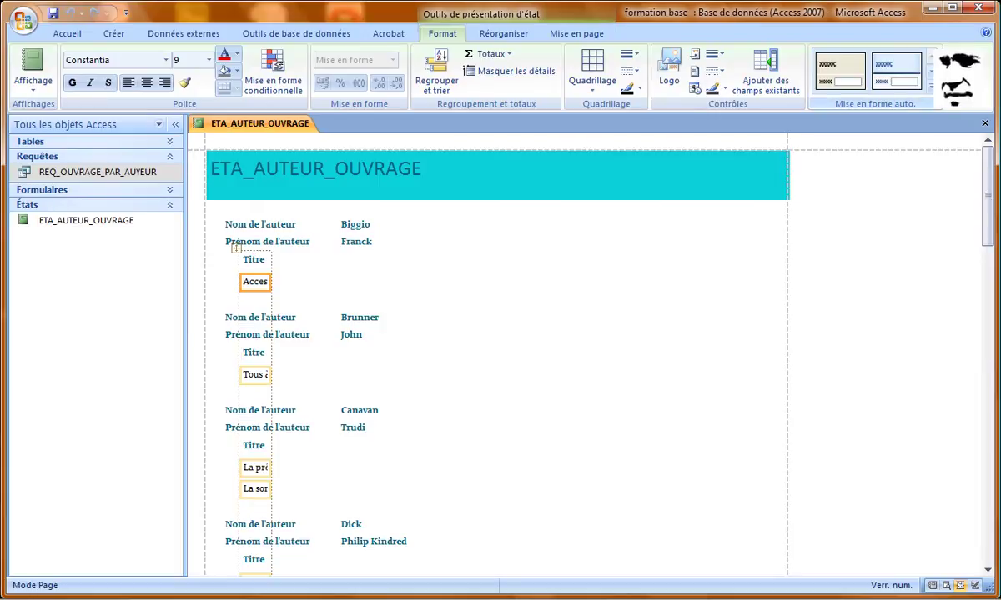
pyautogui.click(930, 87)
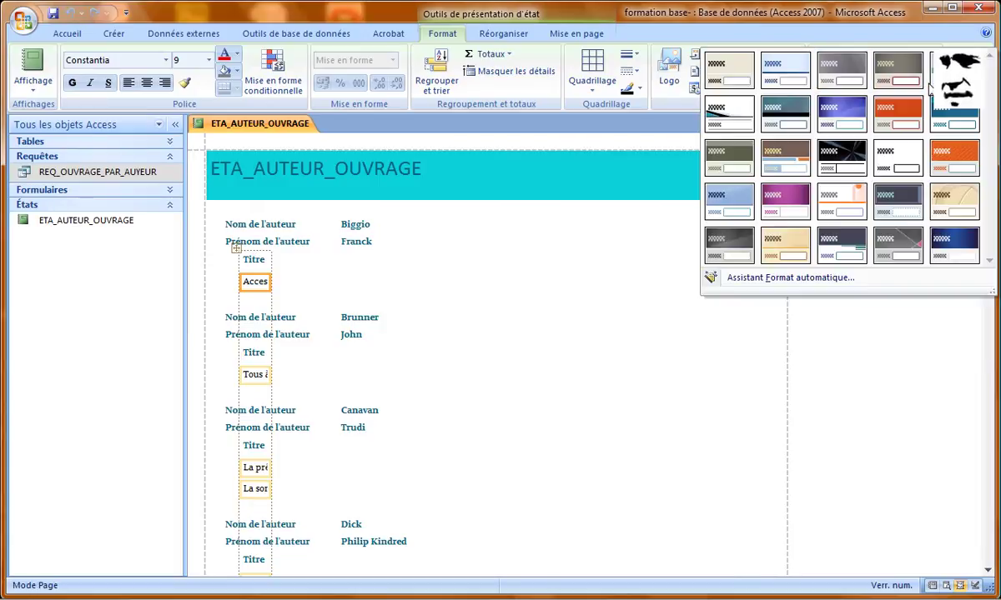
pyautogui.click(833, 152)
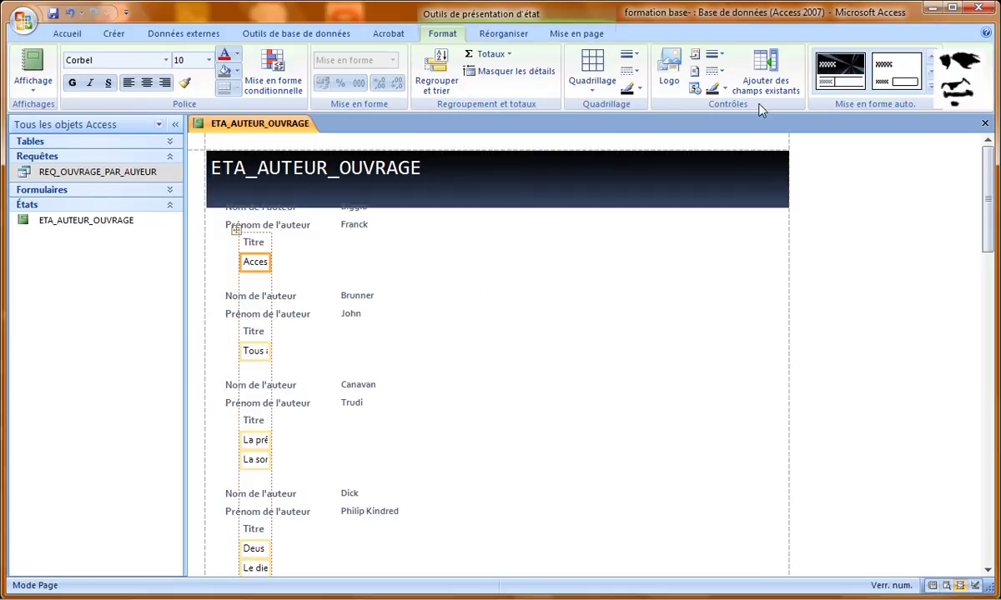
pyautogui.click(931, 86)
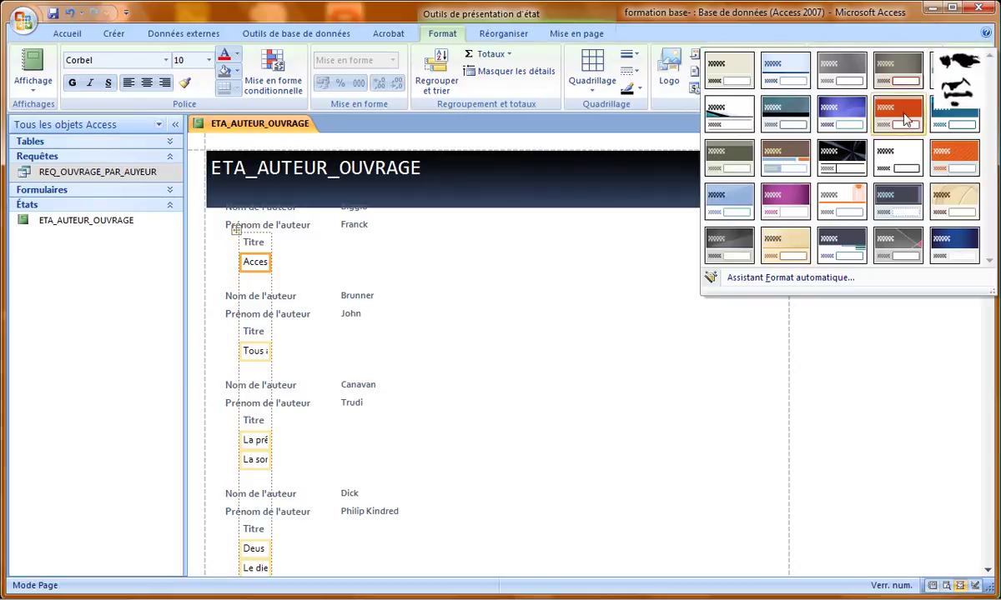
pyautogui.click(902, 129)
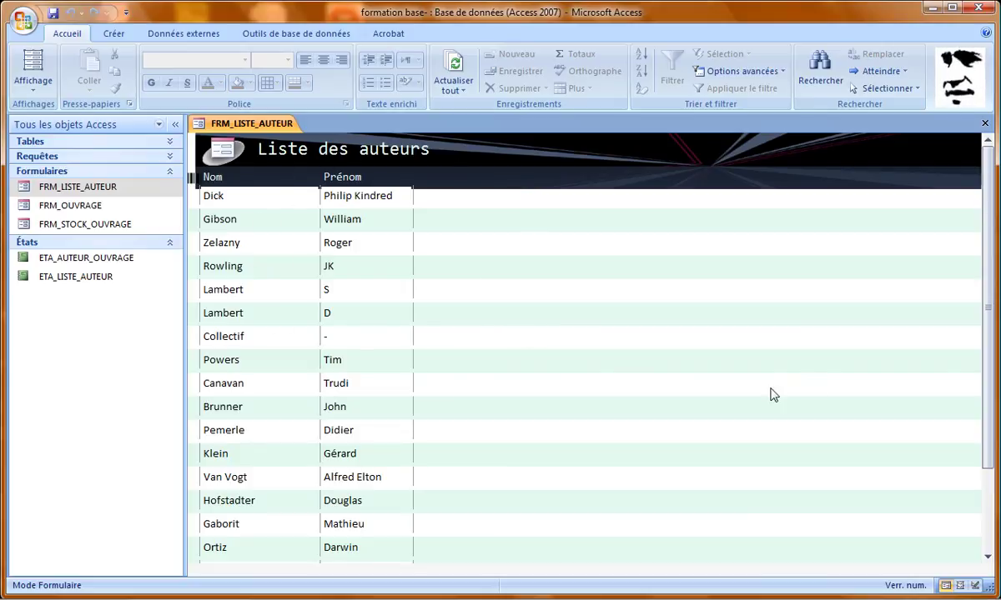
# - Look through the FRM_LISTE_AUTEUR form's author list, switch the form to Design view and enlarge its footer section
pyautogui.scroll(-1, 565, 375)
pyautogui.scroll(-3, 564, 375)
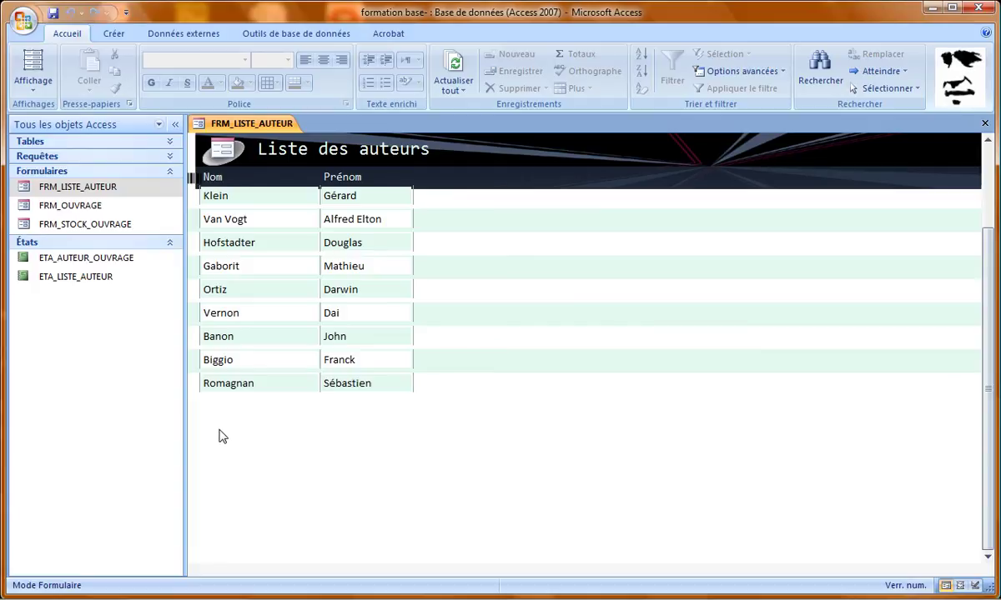
pyautogui.scroll(4, 309, 343)
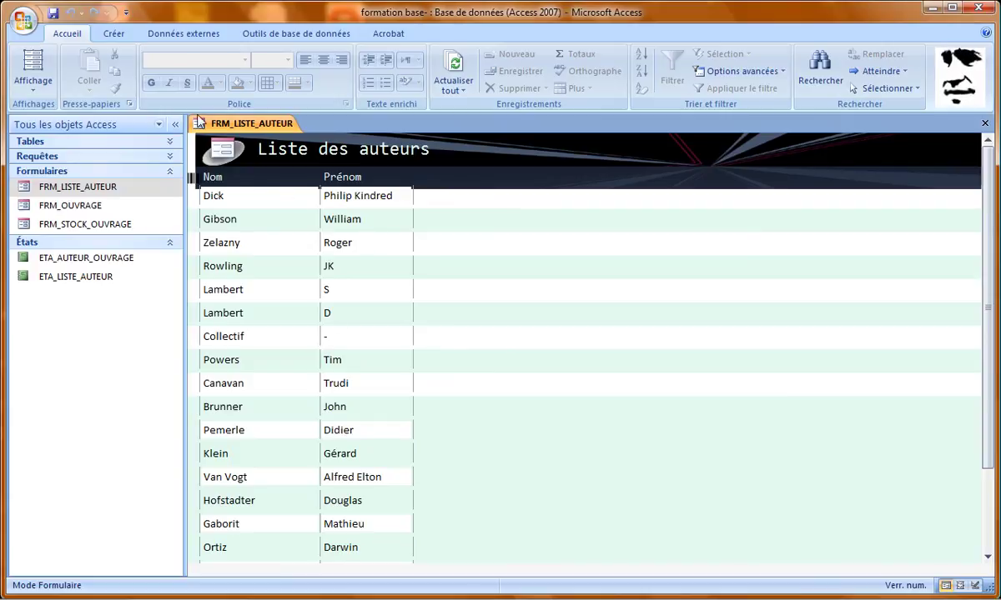
pyautogui.click(21, 83)
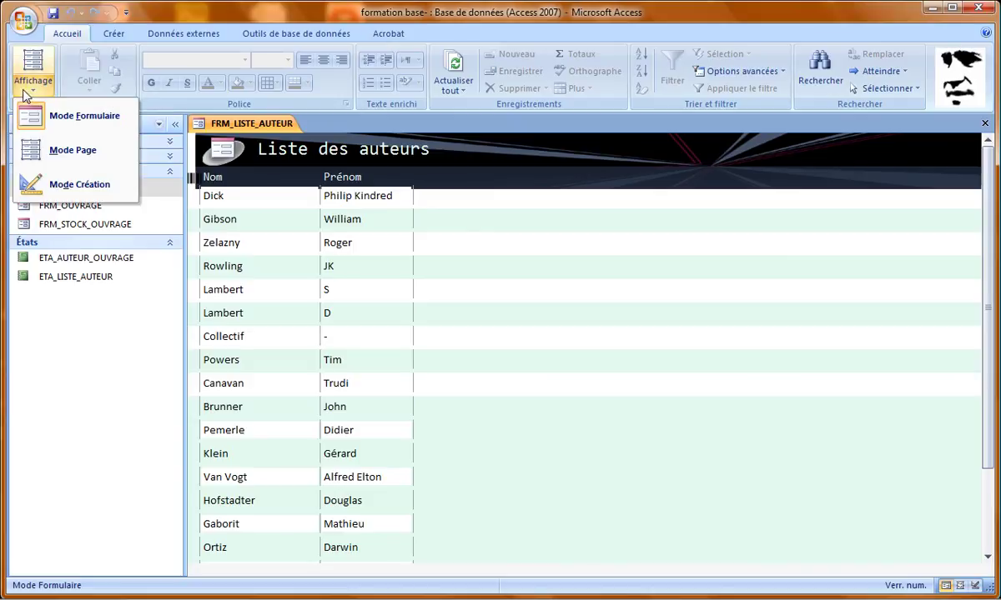
pyautogui.click(33, 180)
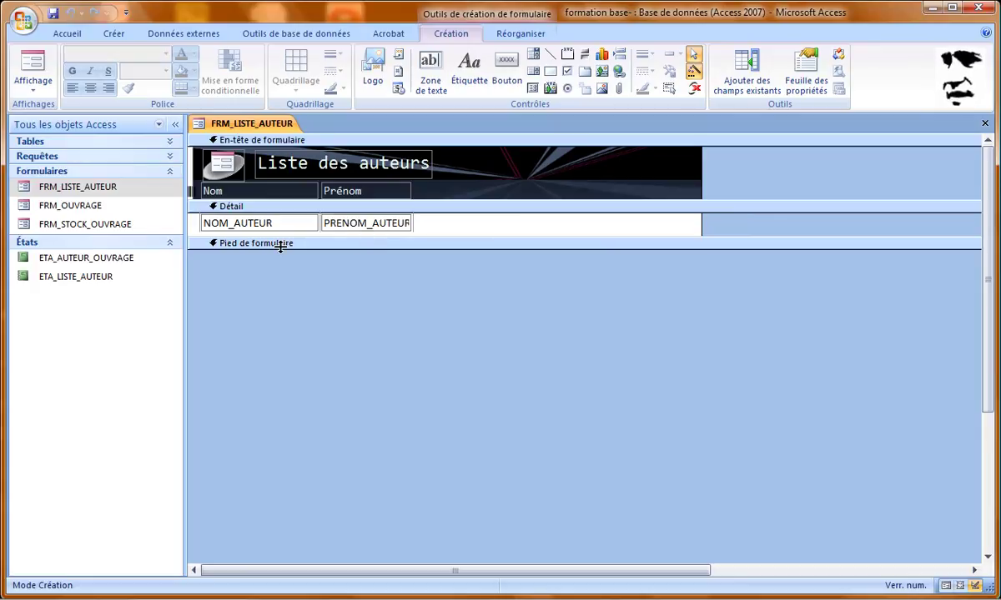
pyautogui.moveTo(280, 248); pyautogui.dragTo(282, 308)
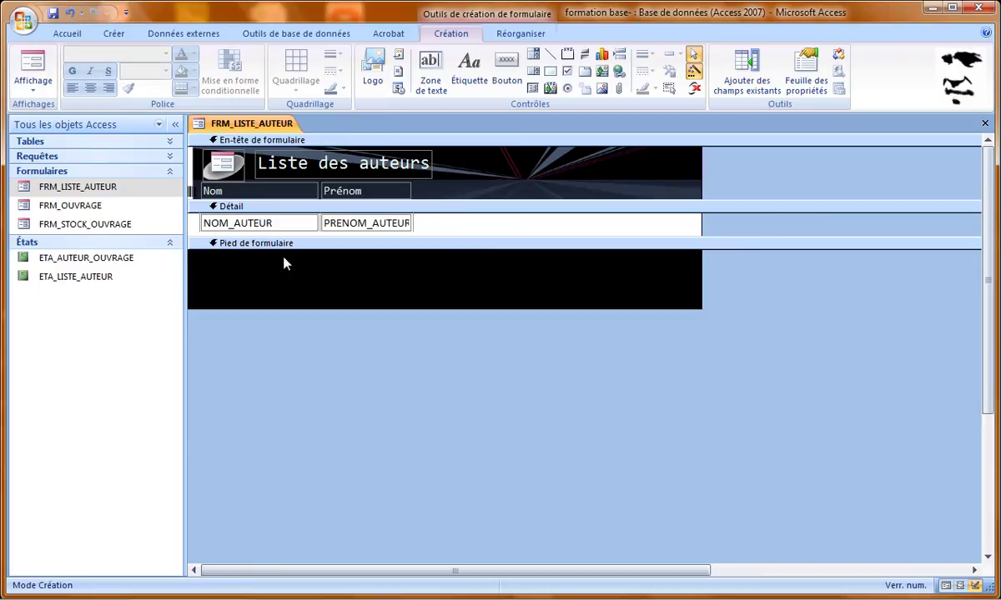
# - Add a command button to the form footer and assign it the Imprimer un état action from Opérations sur état
pyautogui.click(506, 84)
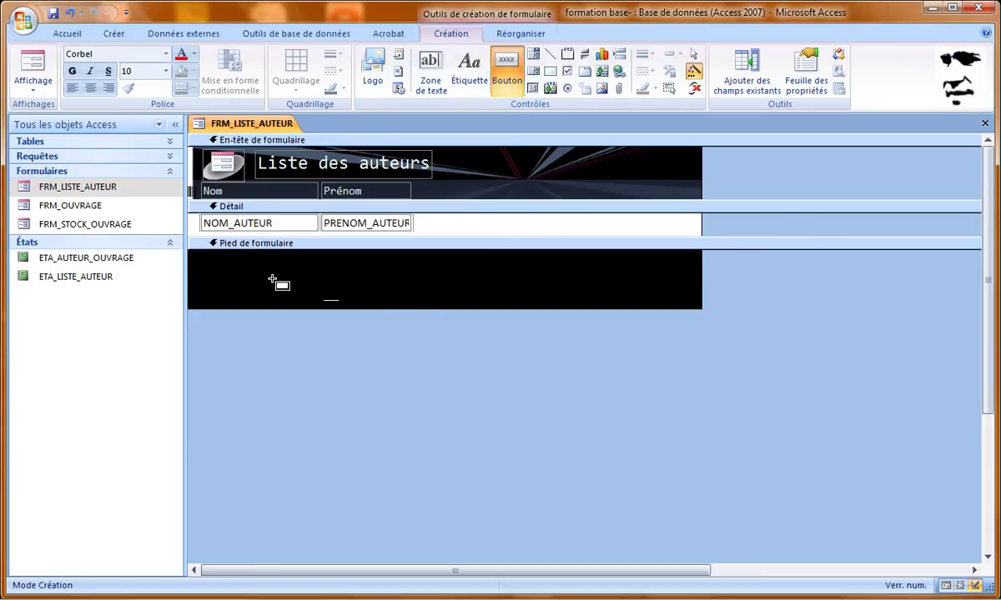
pyautogui.moveTo(253, 284); pyautogui.dragTo(329, 297)
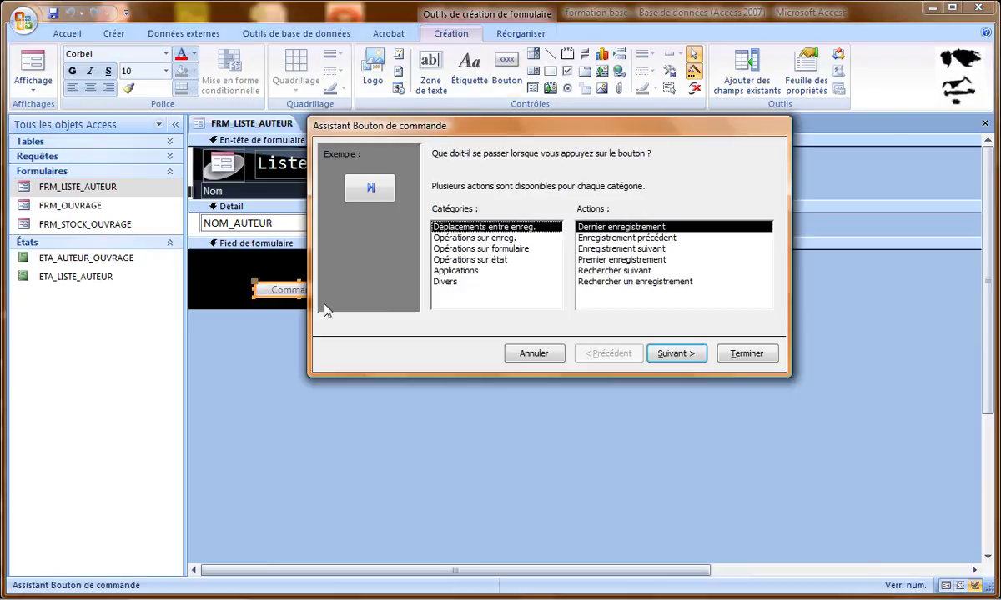
pyautogui.click(497, 260)
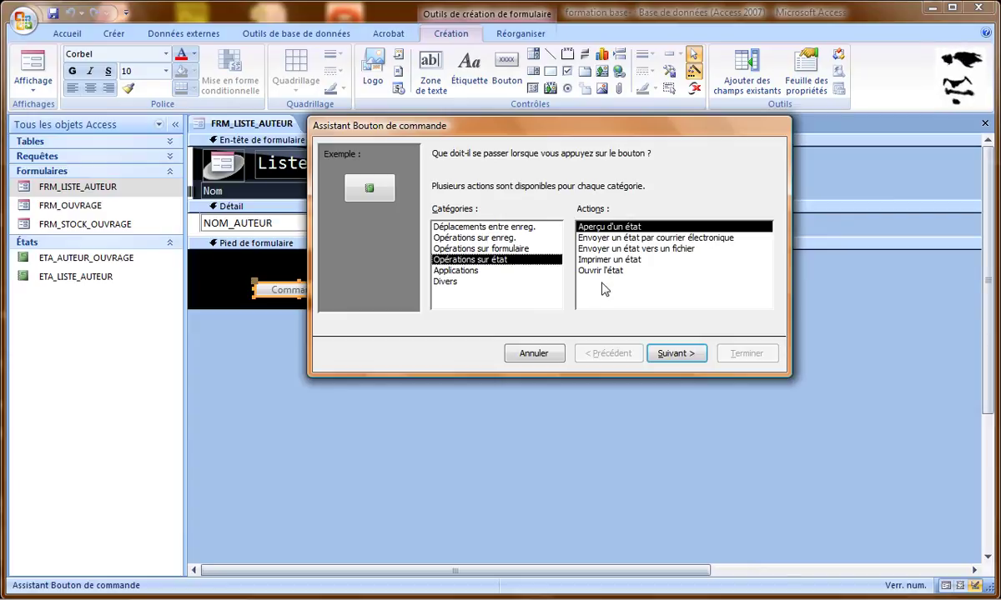
pyautogui.click(631, 261)
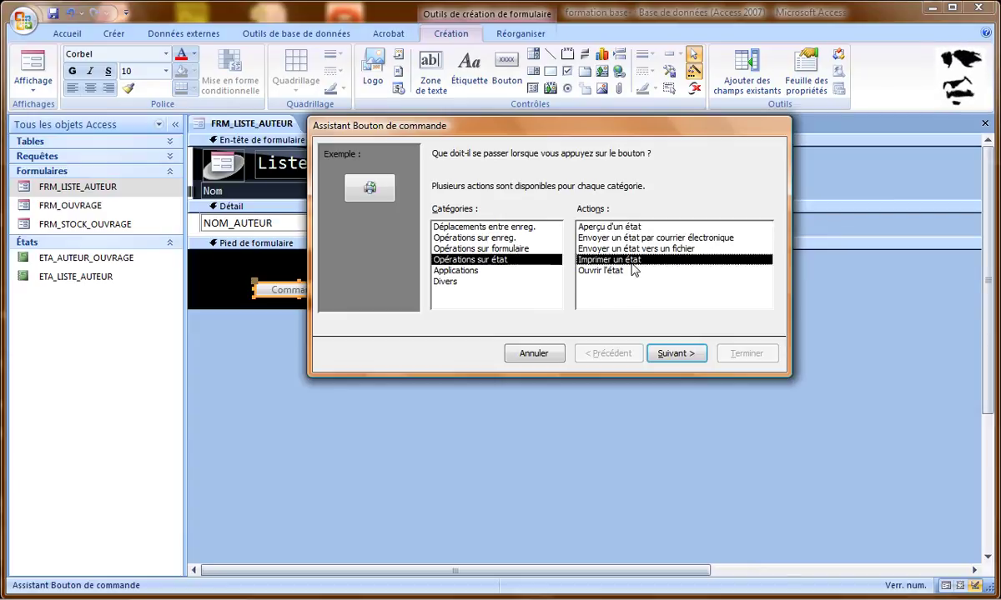
pyautogui.click(677, 353)
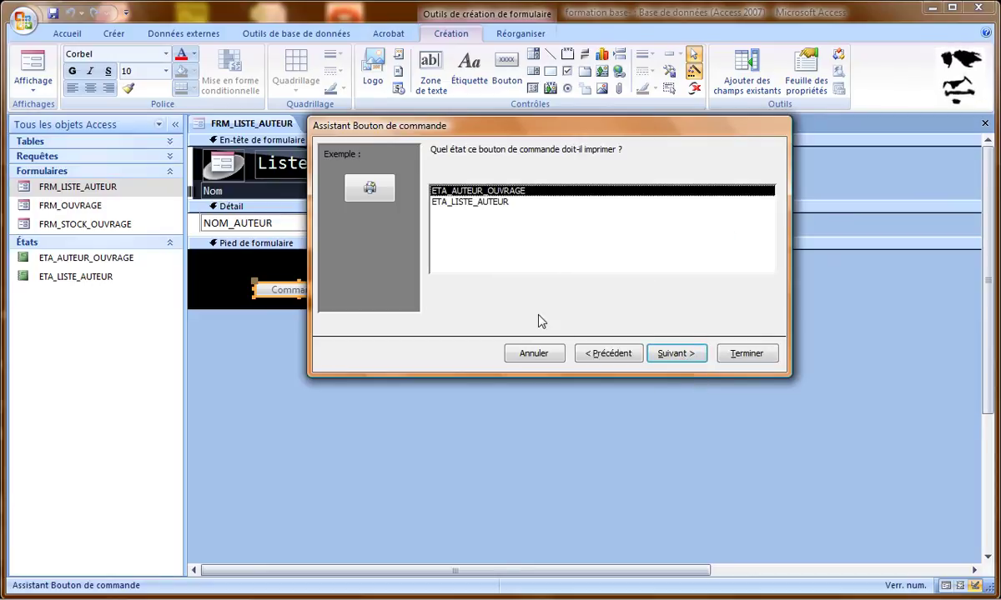
# - Make the button print the ETA_LISTE_AUTEUR report and keep the Imprimante image on it
pyautogui.click(469, 201)
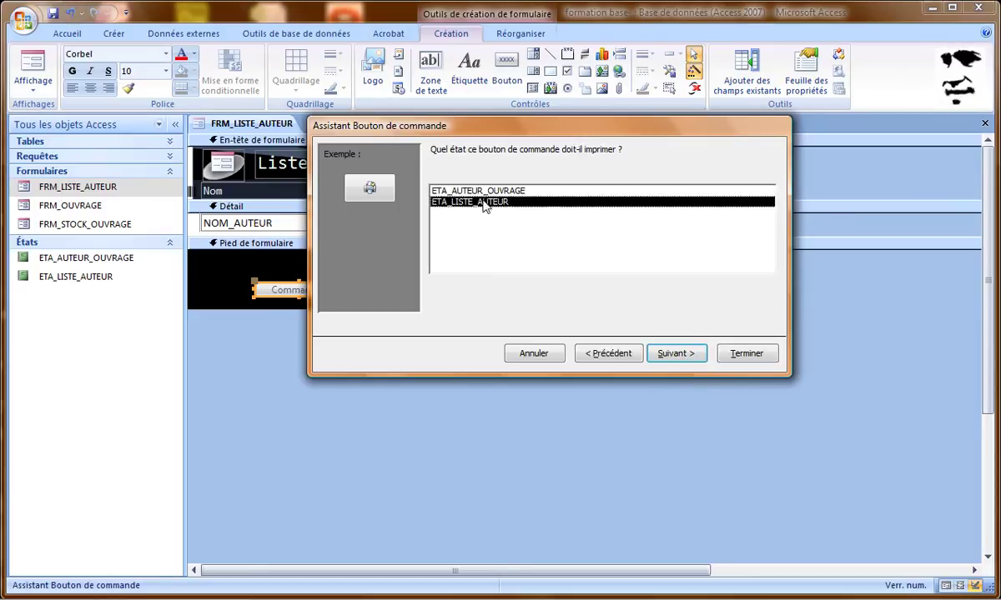
pyautogui.click(677, 355)
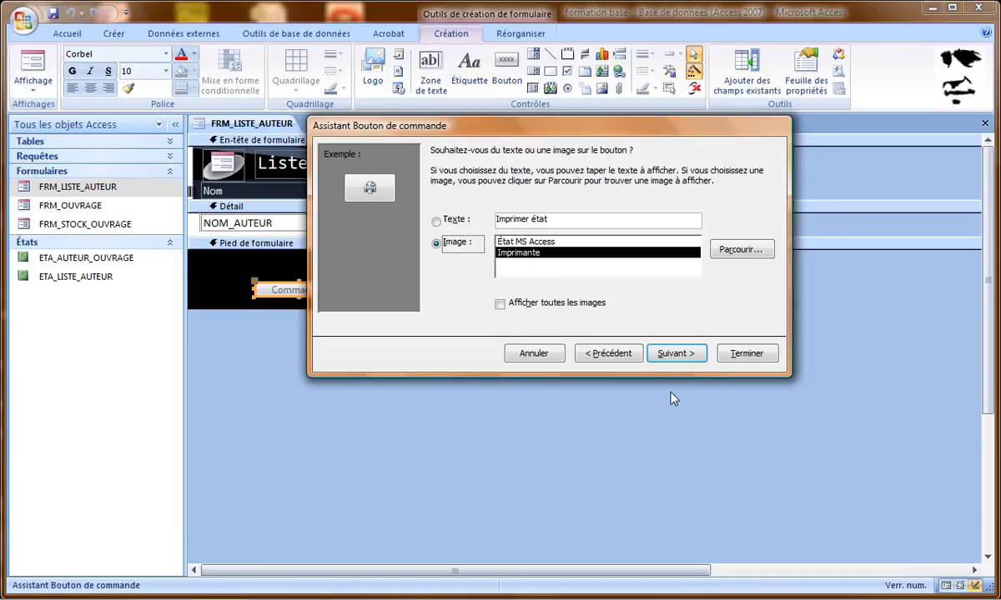
pyautogui.click(677, 353)
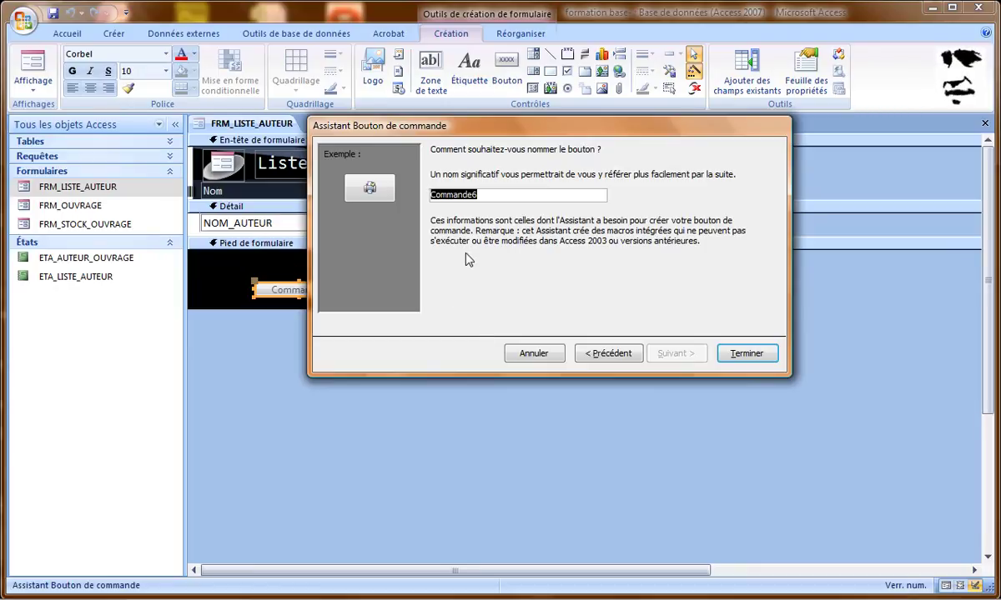
# - Name the button BTèIMPRESSIONèLISTEèAUTEUR, finish the wizard and move the button to the left end of the form footer
pyautogui.write('BTè')
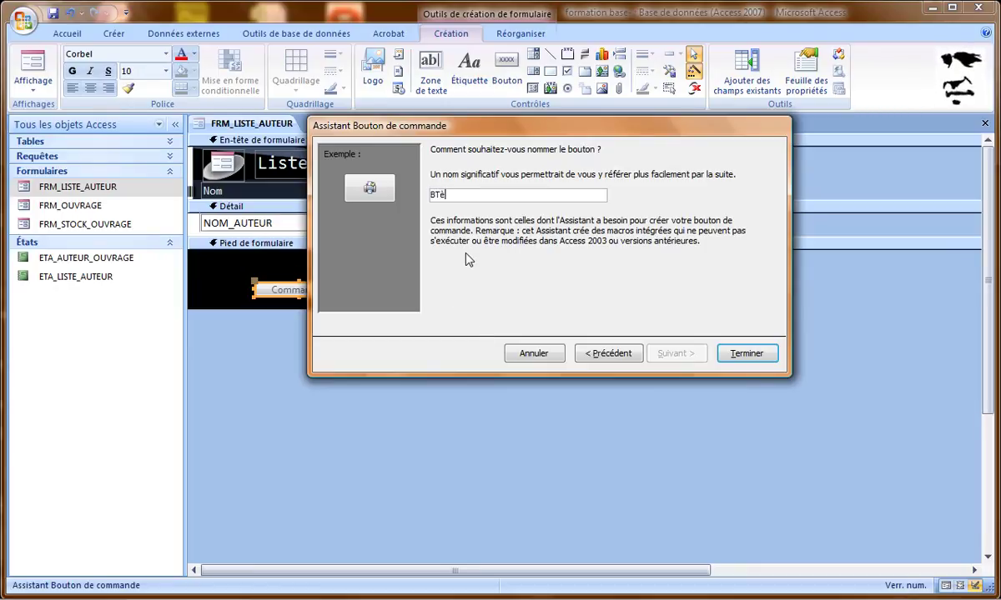
pyautogui.write('IMP')
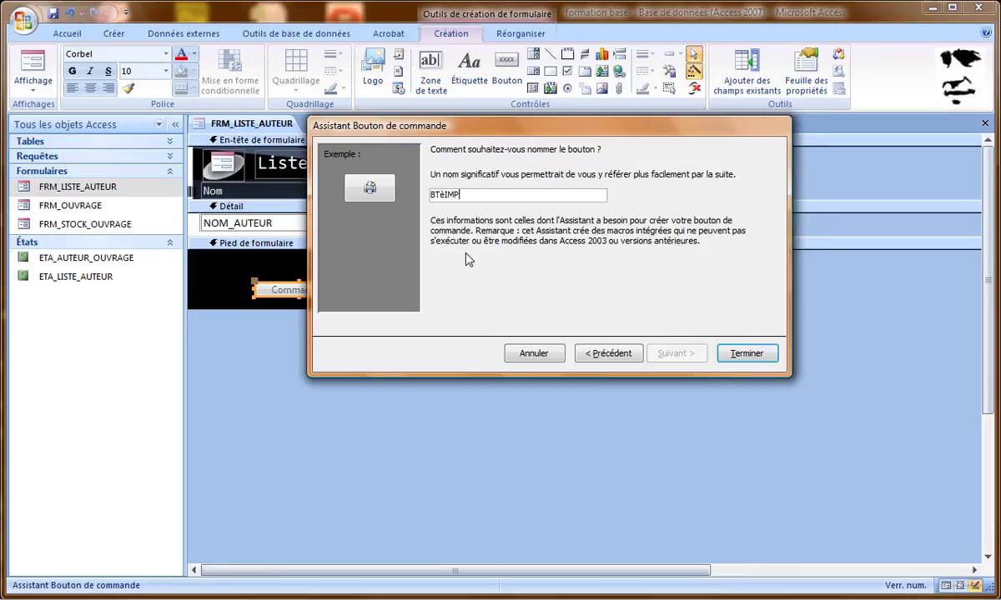
pyautogui.write('RESSIONèLISTE')
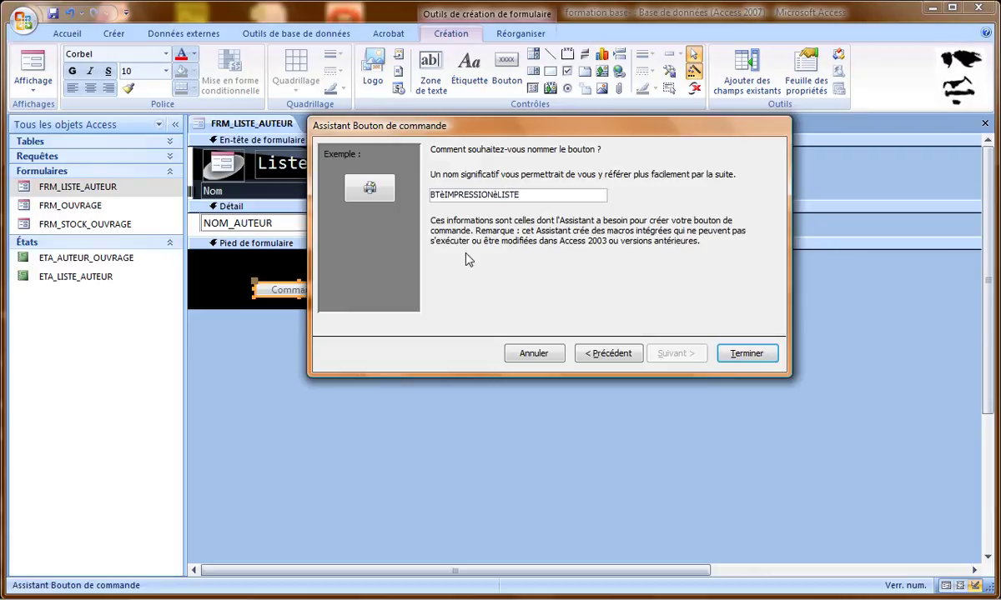
pyautogui.write('èAUTEUR')
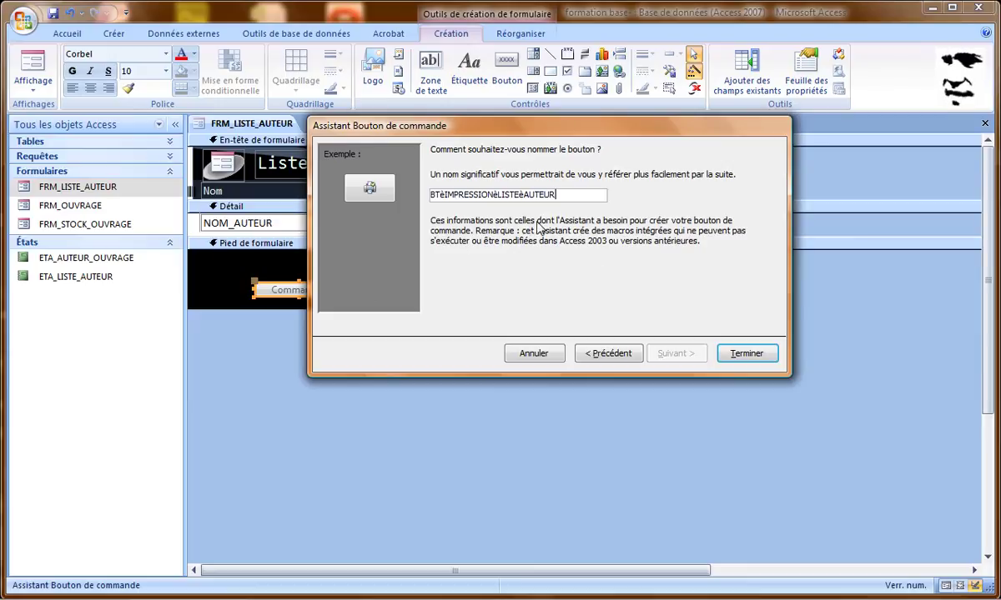
pyautogui.click(728, 363)
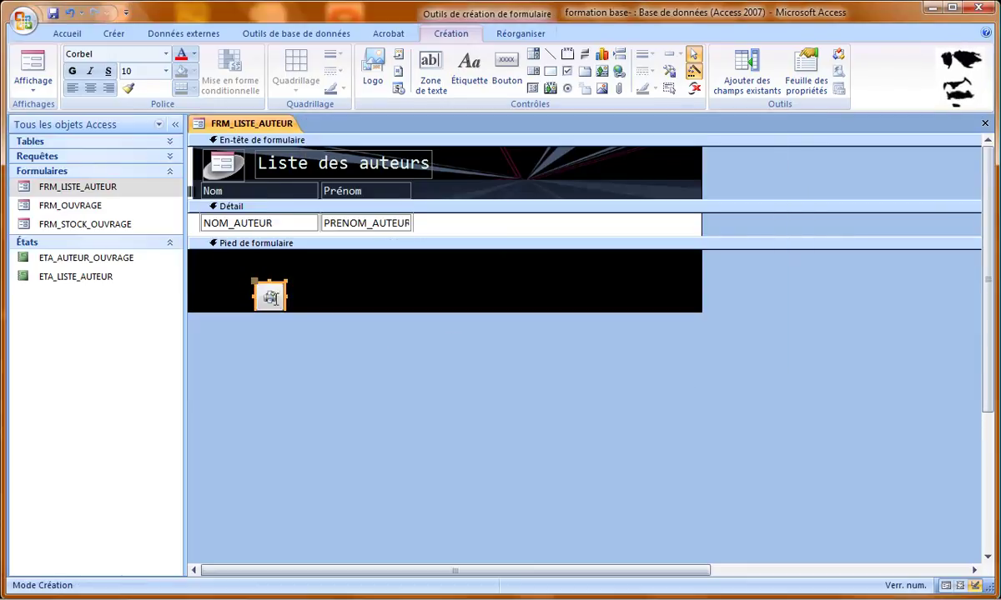
pyautogui.click(336, 301)
pyautogui.moveTo(271, 298); pyautogui.dragTo(213, 283)
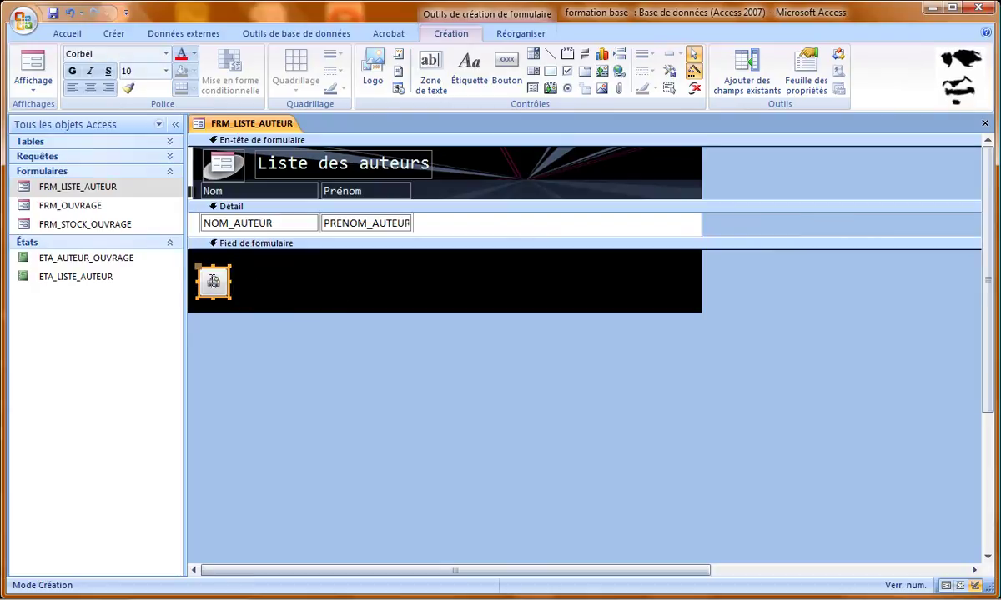
# - Display FRM_LISTE_AUTEUR in Form view (Mode Formulaire) and open the ETA_LISTE_AUTEUR report to view its author list
pyautogui.click(33, 88)
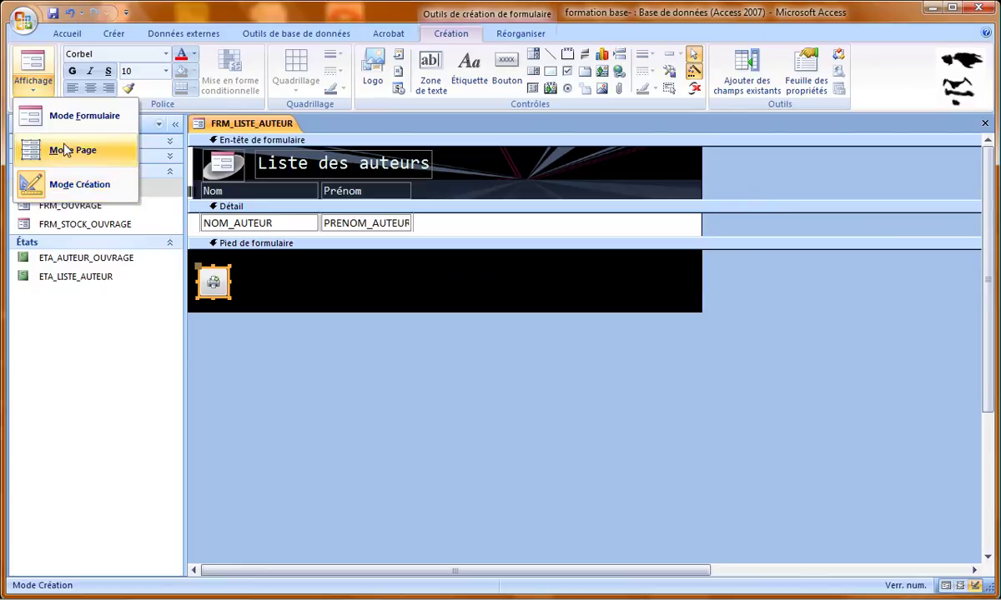
pyautogui.click(62, 112)
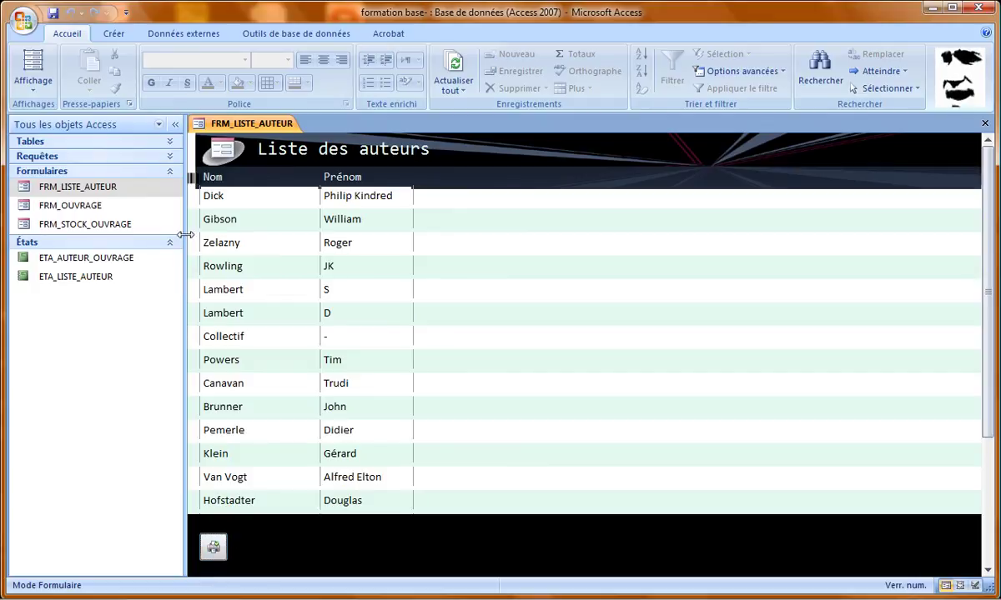
pyautogui.doubleClick(114, 277)
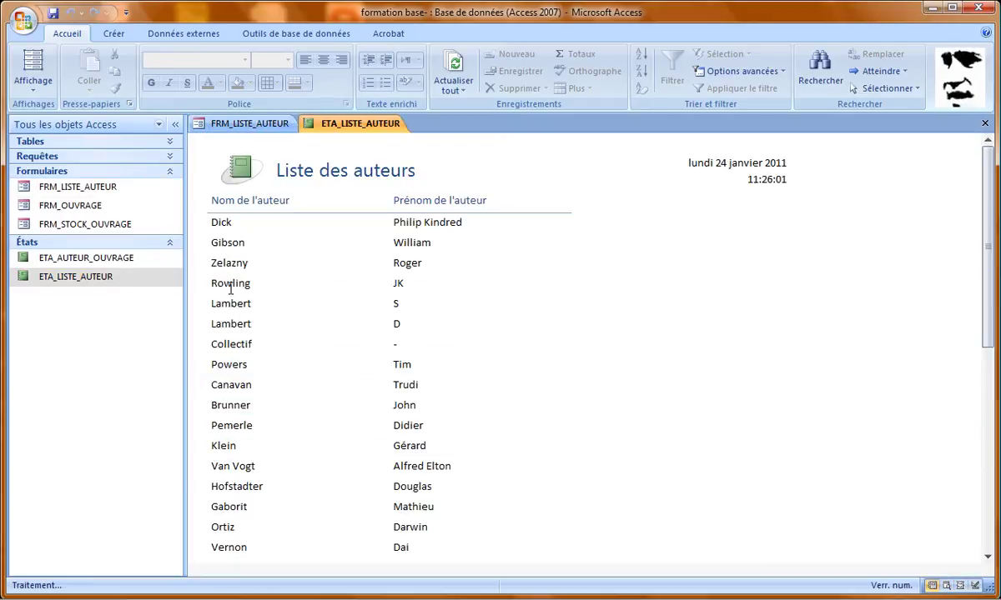